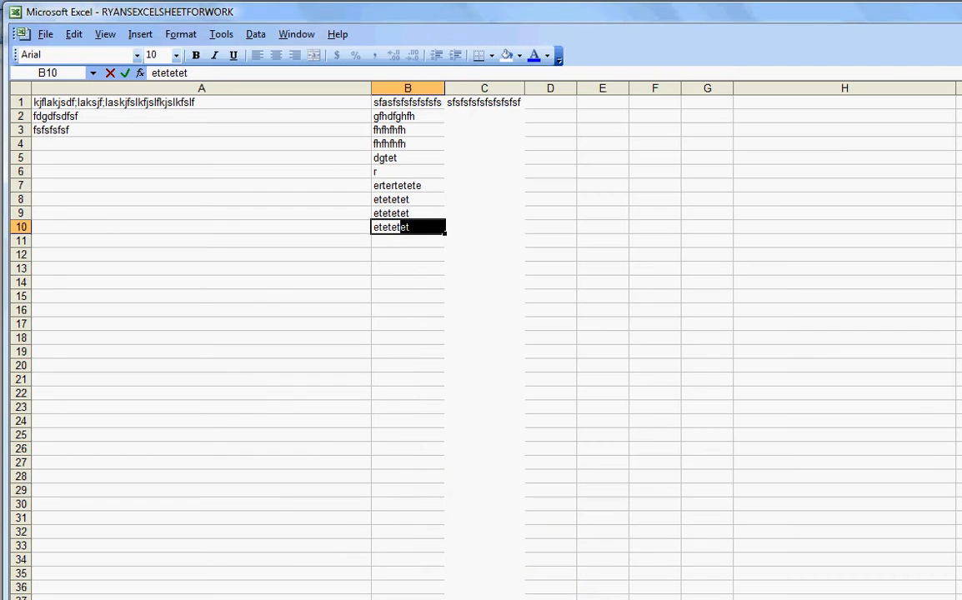
left_click(257, 408)
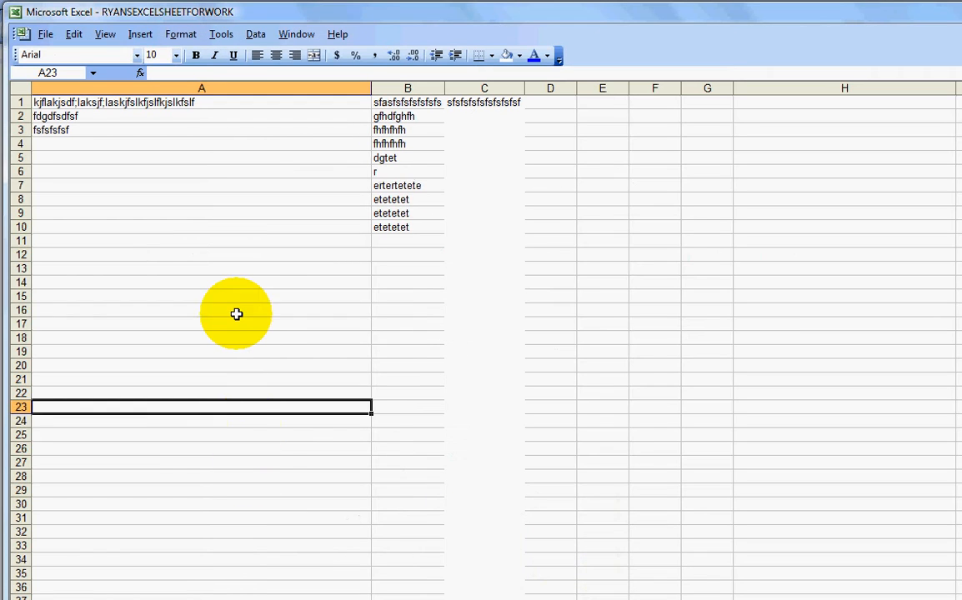
left_click(235, 313)
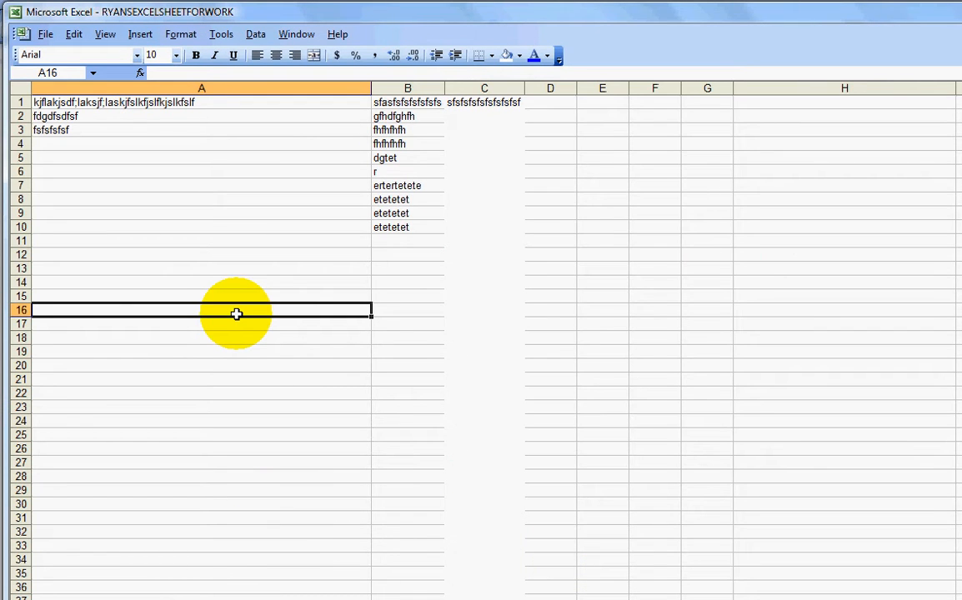
Copy cells A1 to A3 in column A
left_click(230, 202)
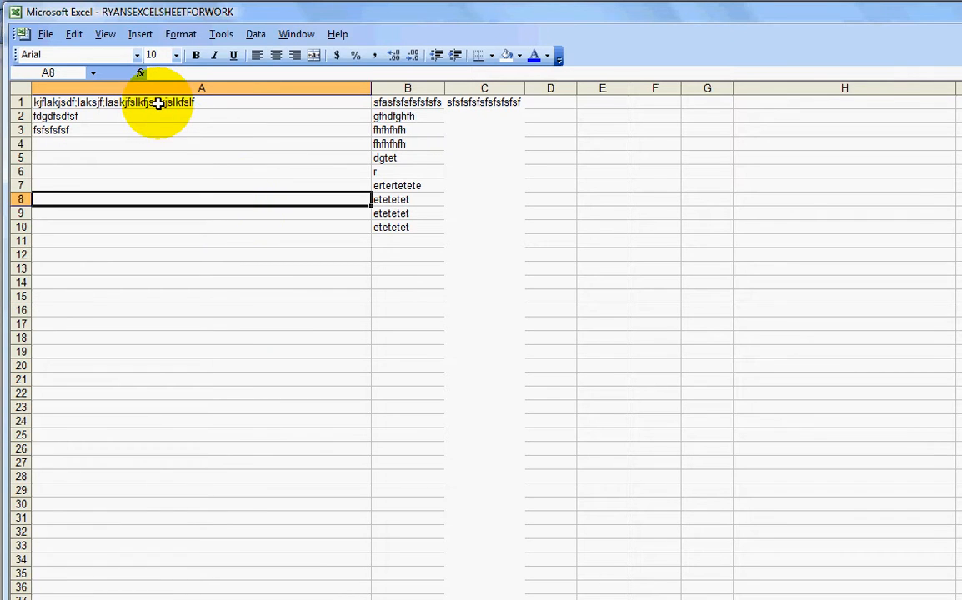
left_click_drag(158, 104, 158, 131)
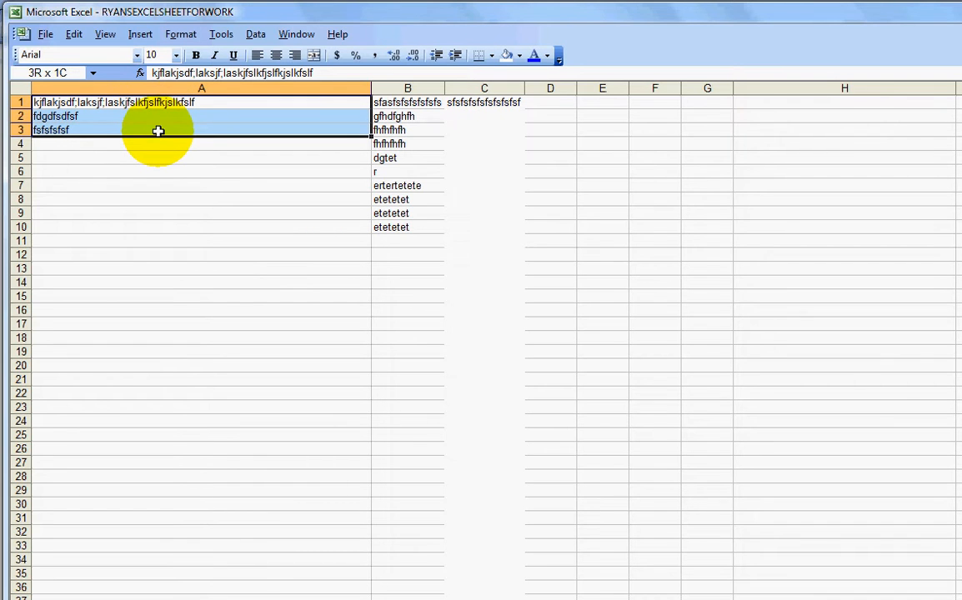
left_click(161, 156)
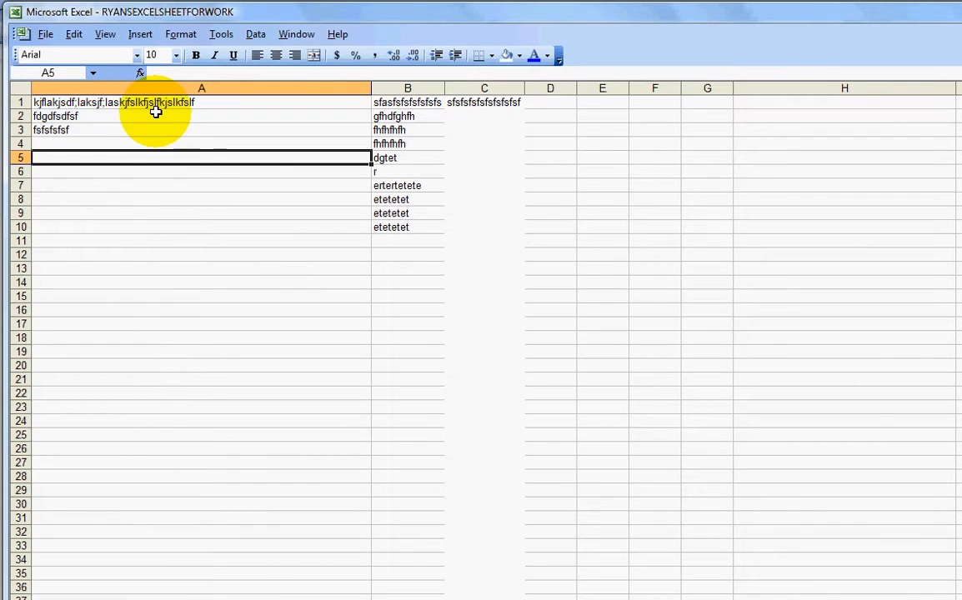
left_click(155, 102)
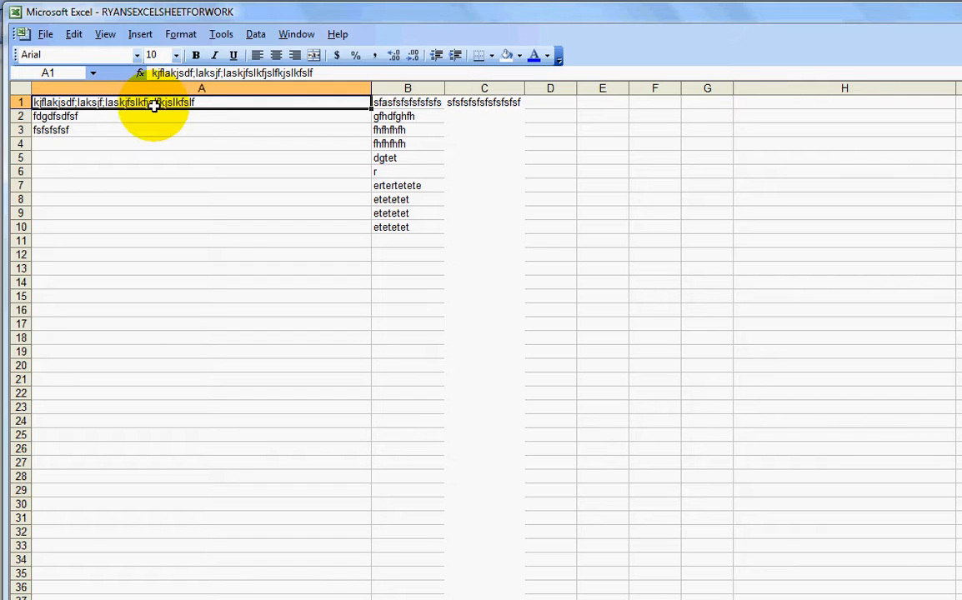
left_click_drag(154, 108, 155, 125)
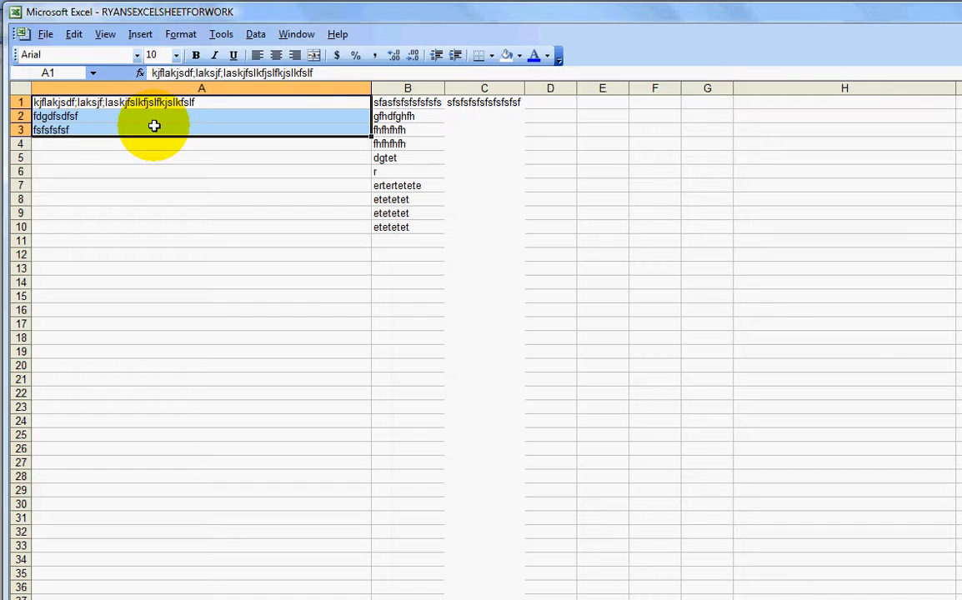
right_click(155, 126)
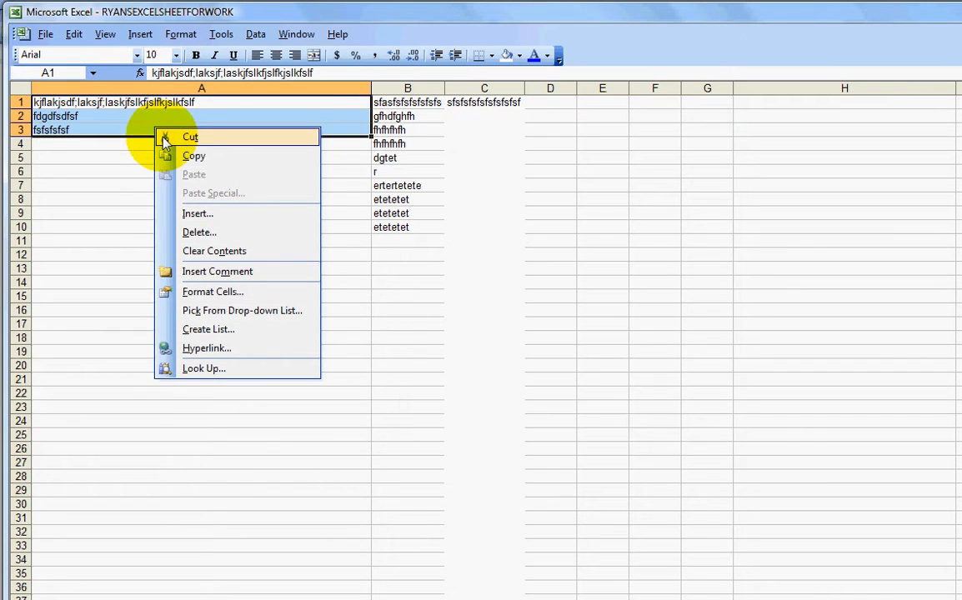
left_click(170, 150)
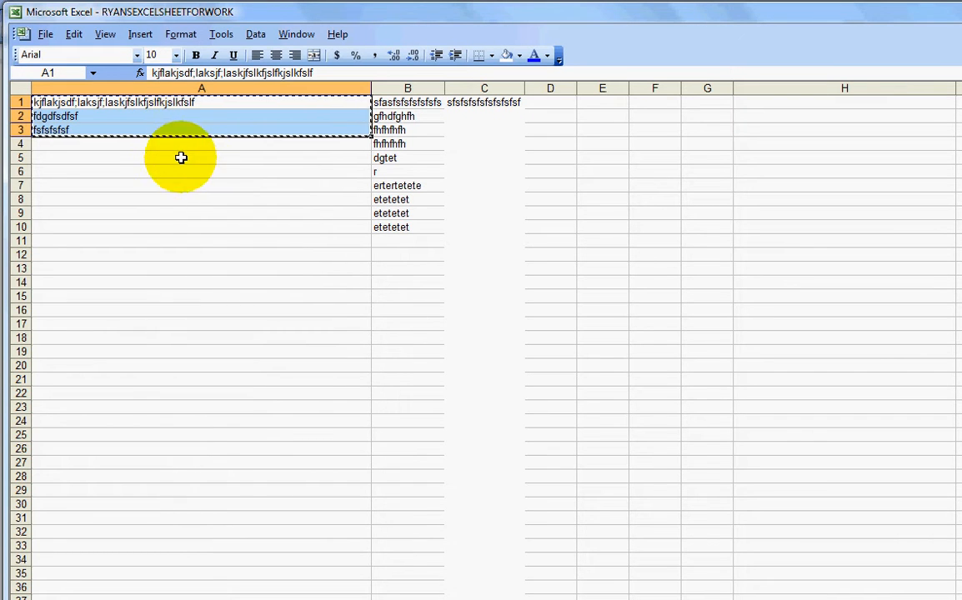
Paste the copied cells starting at cell A7
left_click(170, 186)
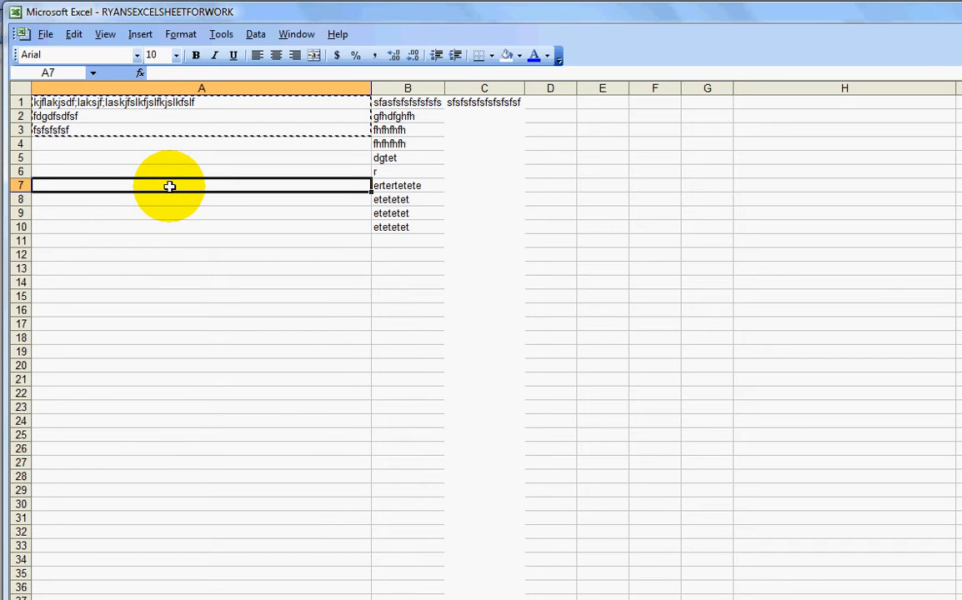
right_click(170, 186)
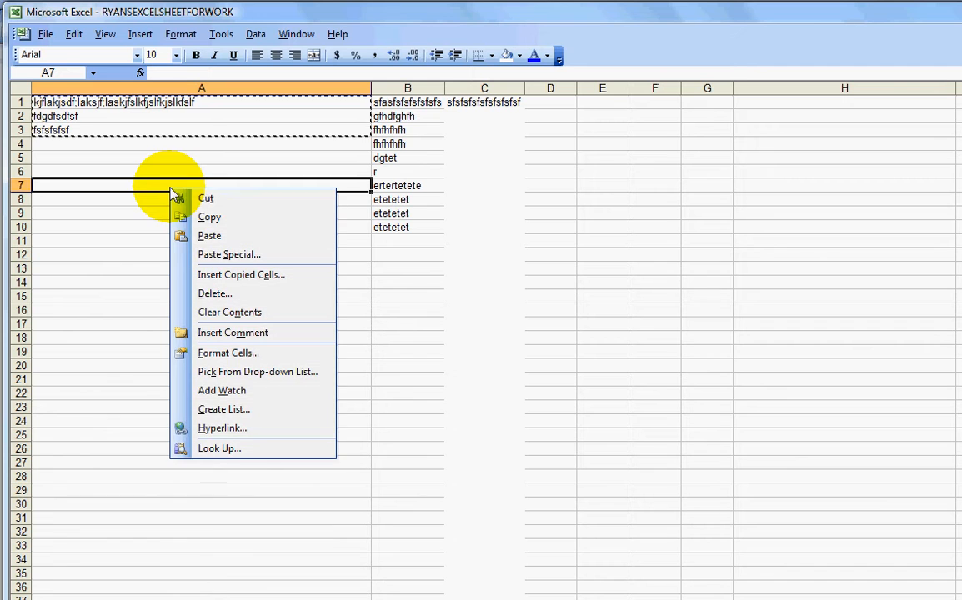
left_click(207, 236)
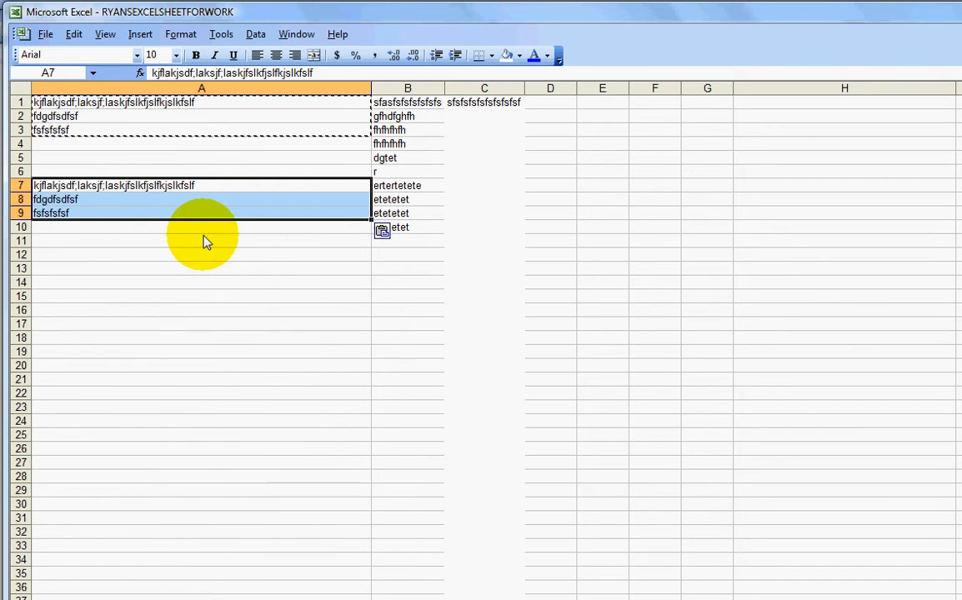
Copy cells A1 to A3 again and paste them starting at cell A11
left_click(201, 356)
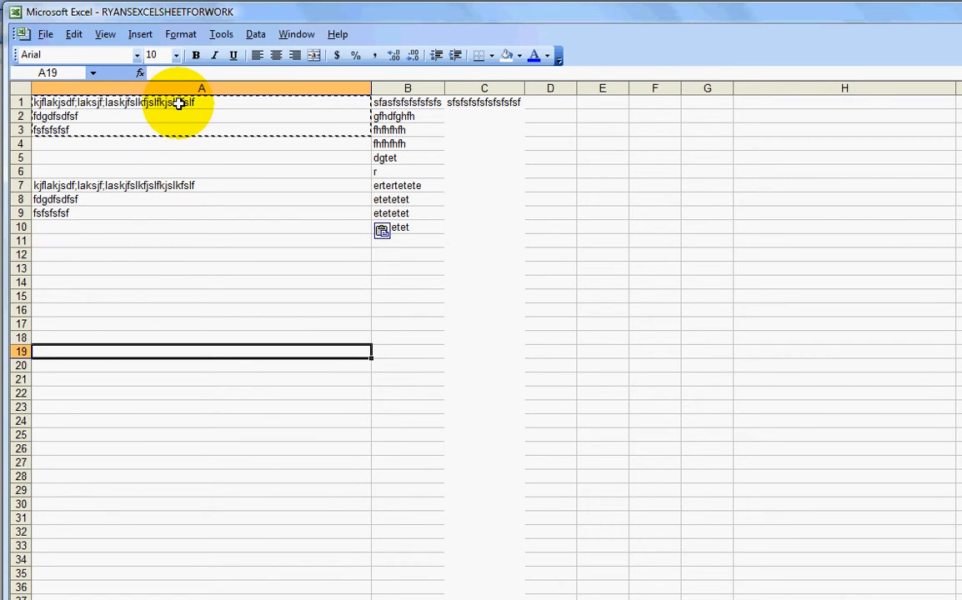
left_click_drag(178, 102, 178, 130)
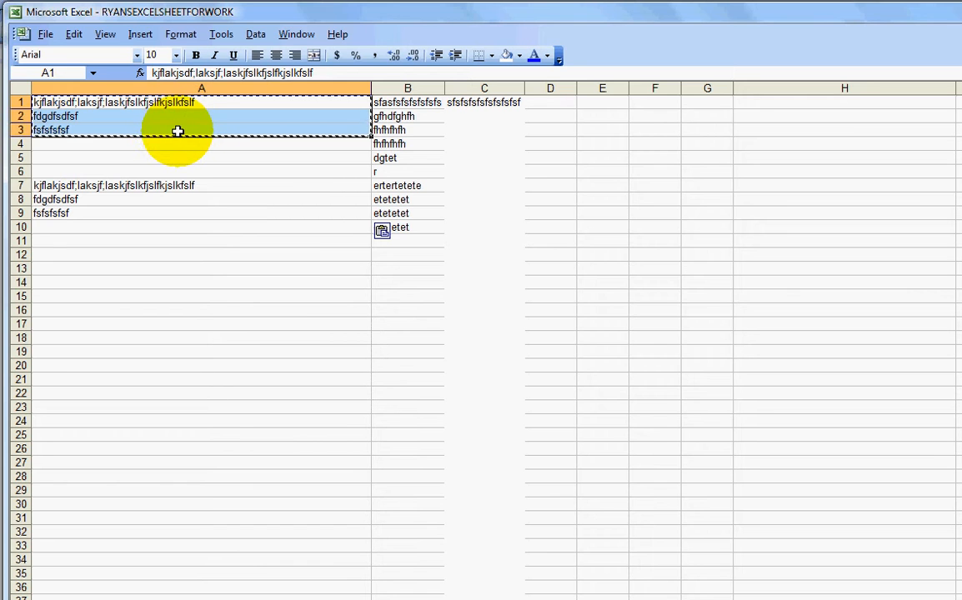
left_click(73, 34)
left_click(99, 73)
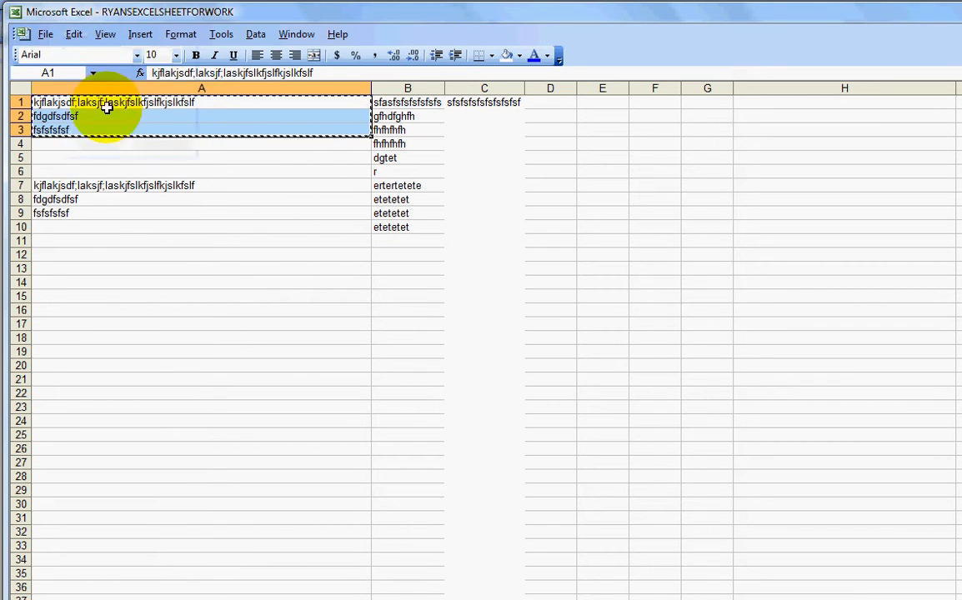
left_click(99, 242)
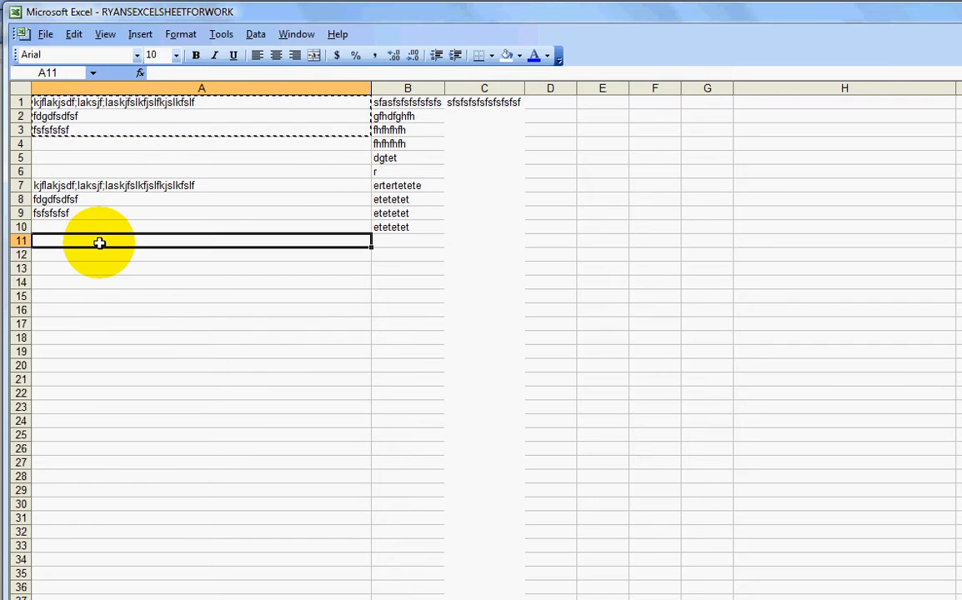
left_click(75, 37)
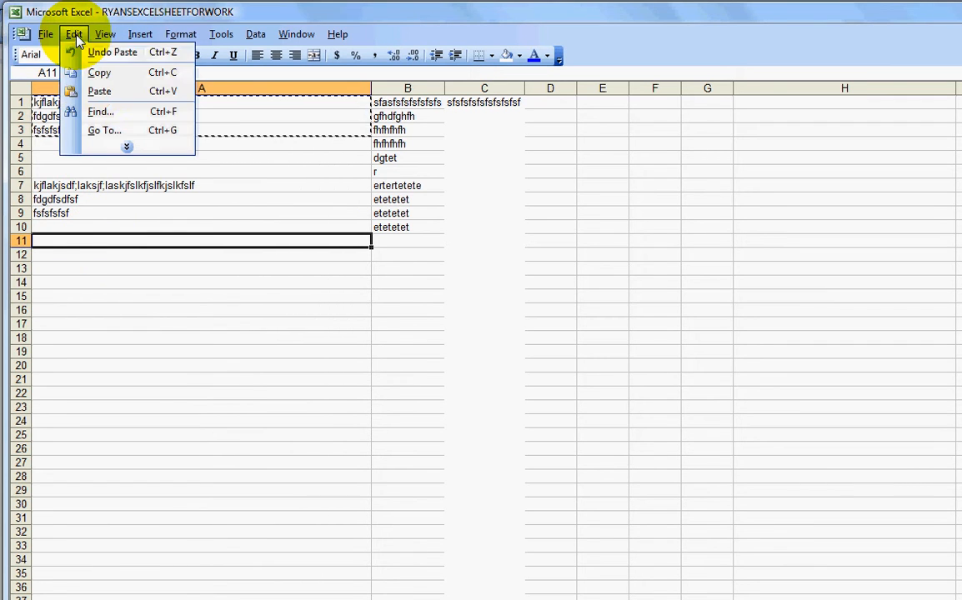
left_click(80, 90)
left_click(141, 308)
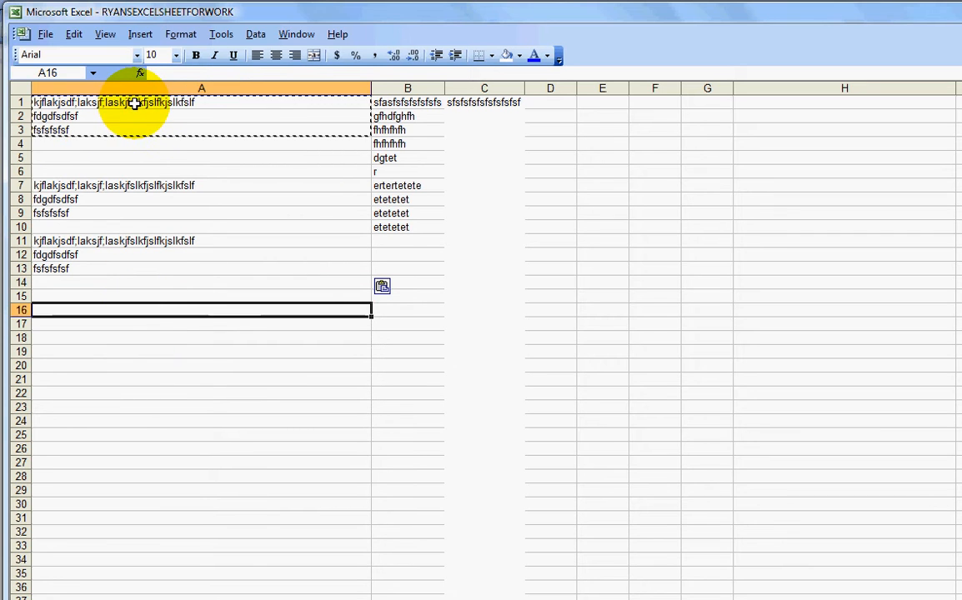
left_click_drag(133, 104, 132, 129)
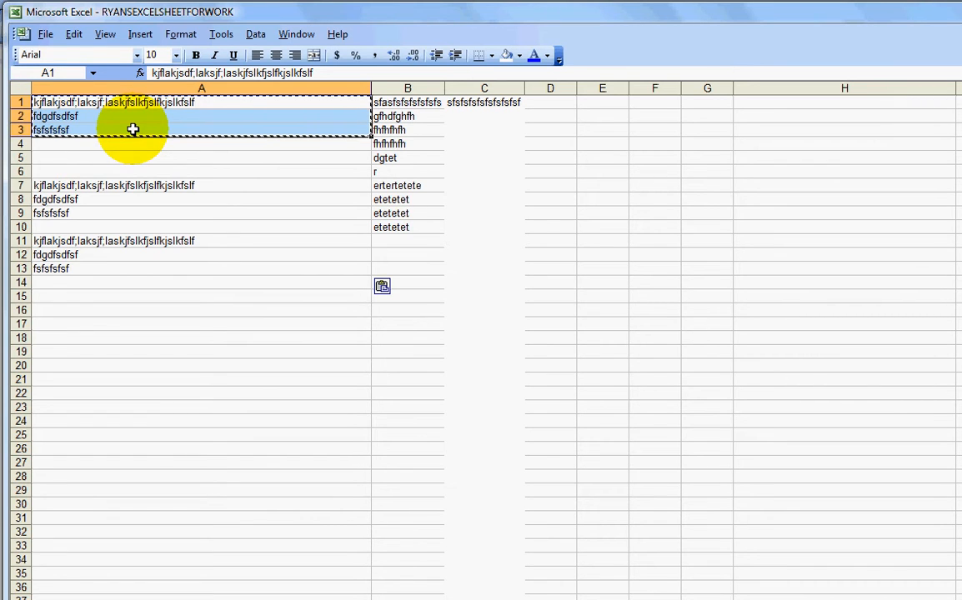
type("c")
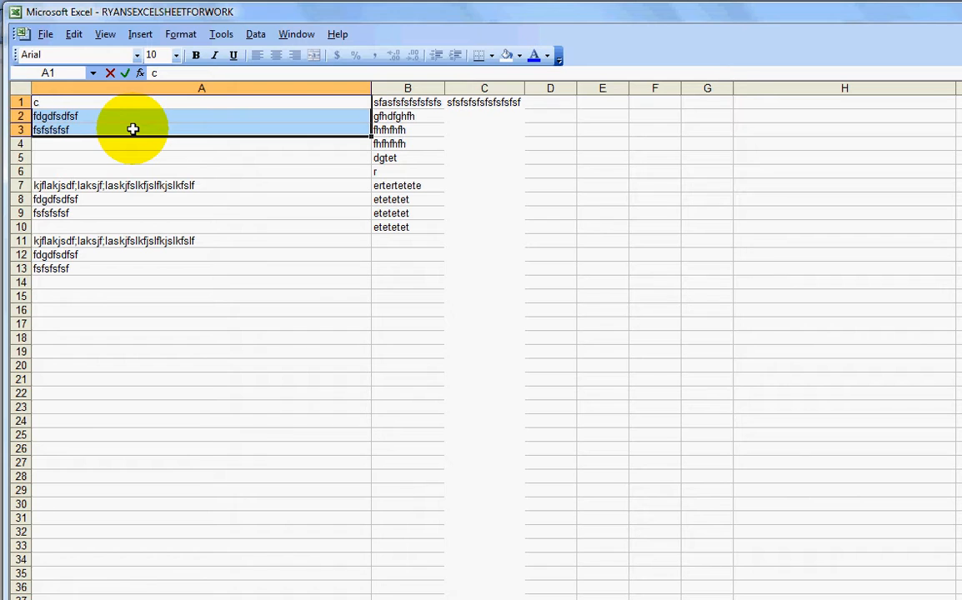
key("Return")
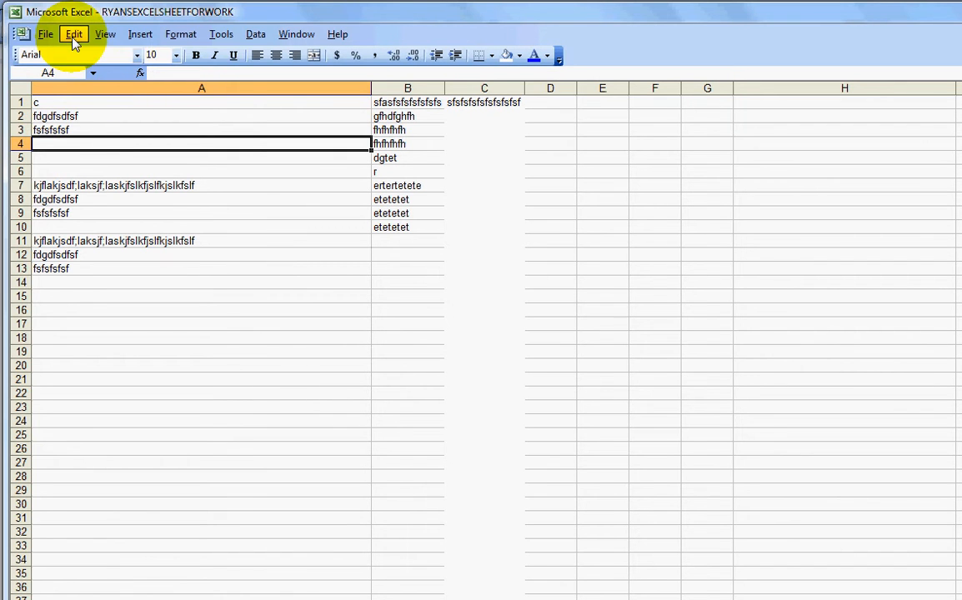
left_click(74, 35)
left_click(80, 52)
Copy cells A1 to A3 and paste them starting at cell A15
left_click(95, 143)
double_click(92, 102)
left_click_drag(93, 103, 94, 134)
left_click(94, 134)
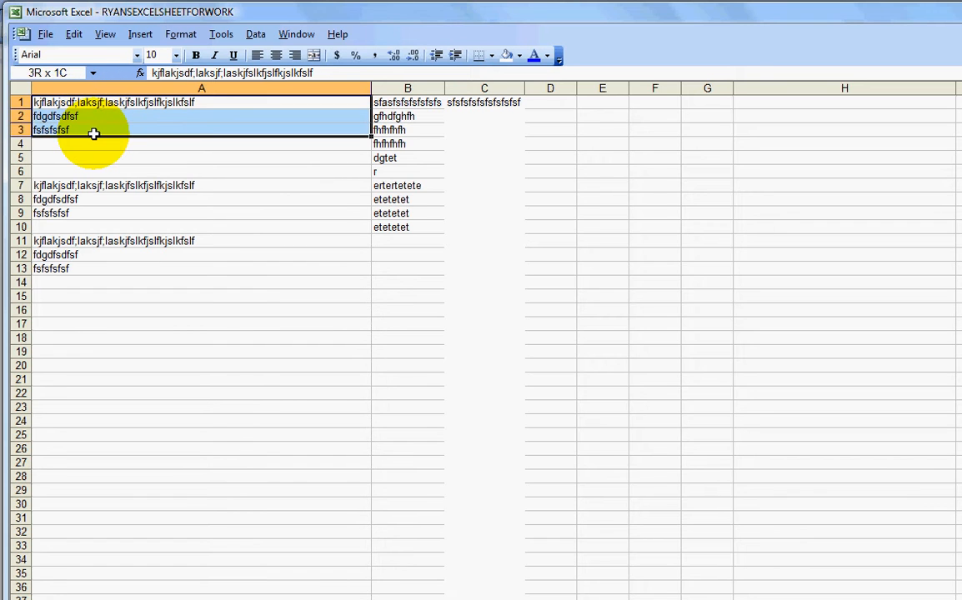
key("ctrl+c")
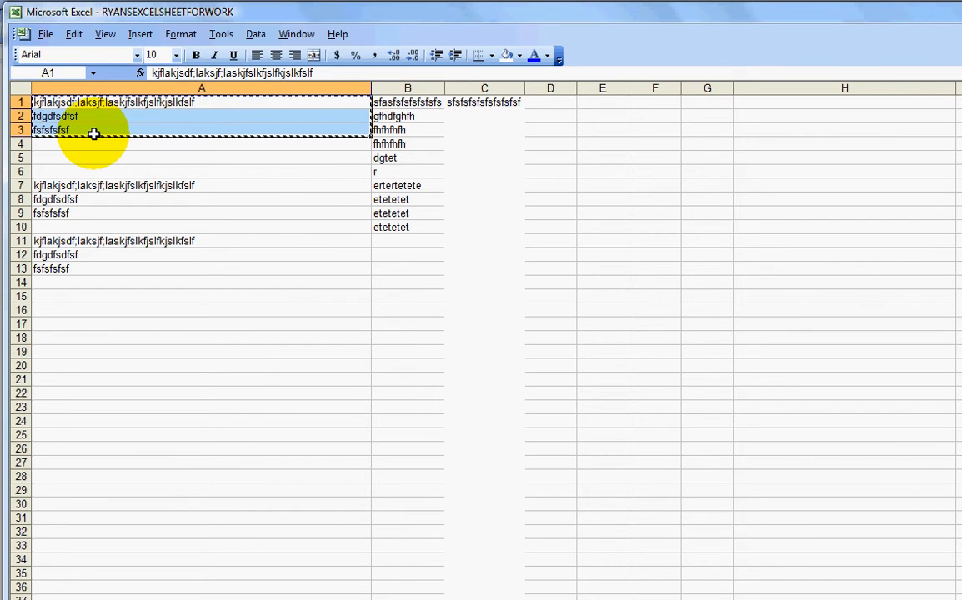
left_click(87, 296)
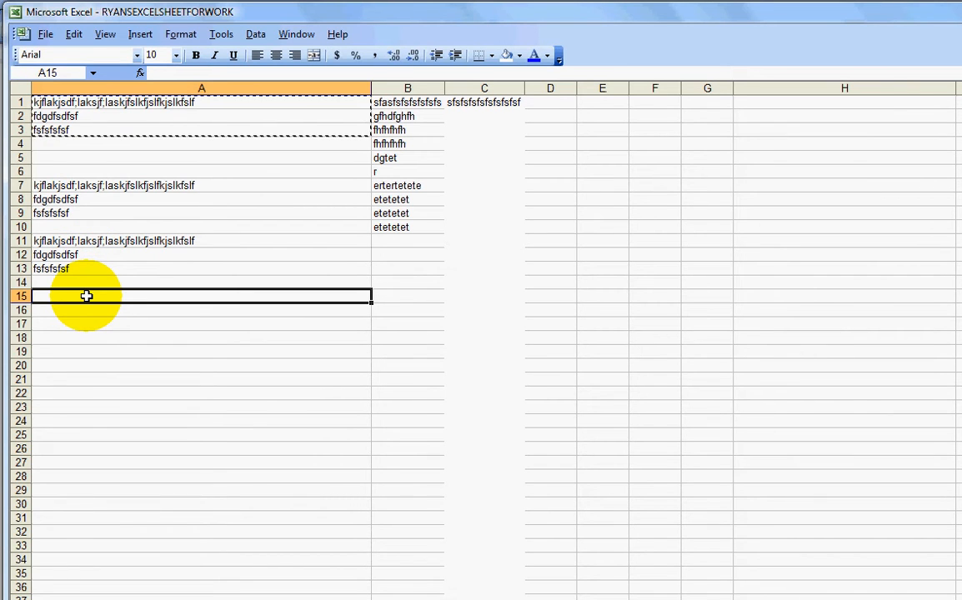
key("ctrl+v")
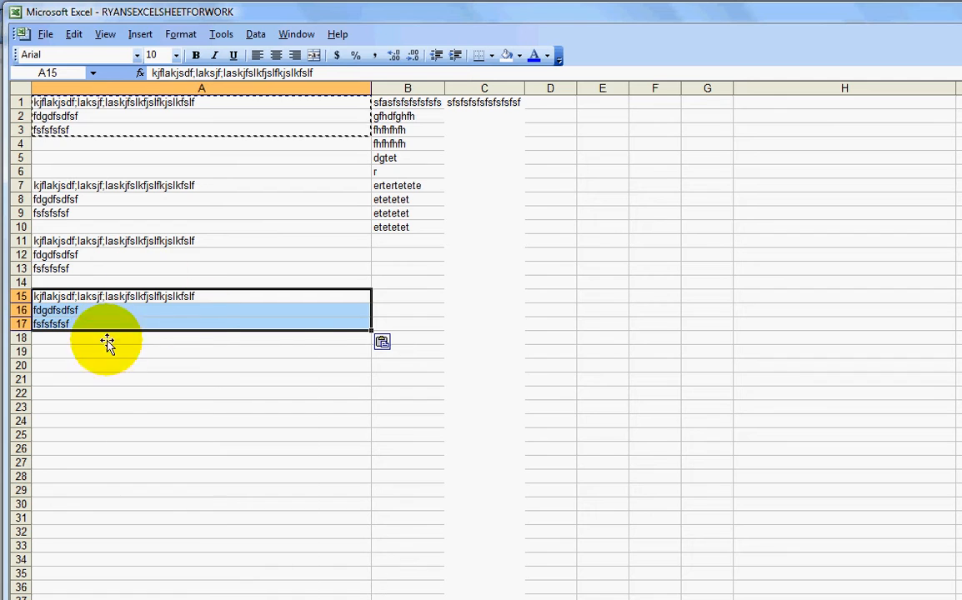
left_click(188, 346)
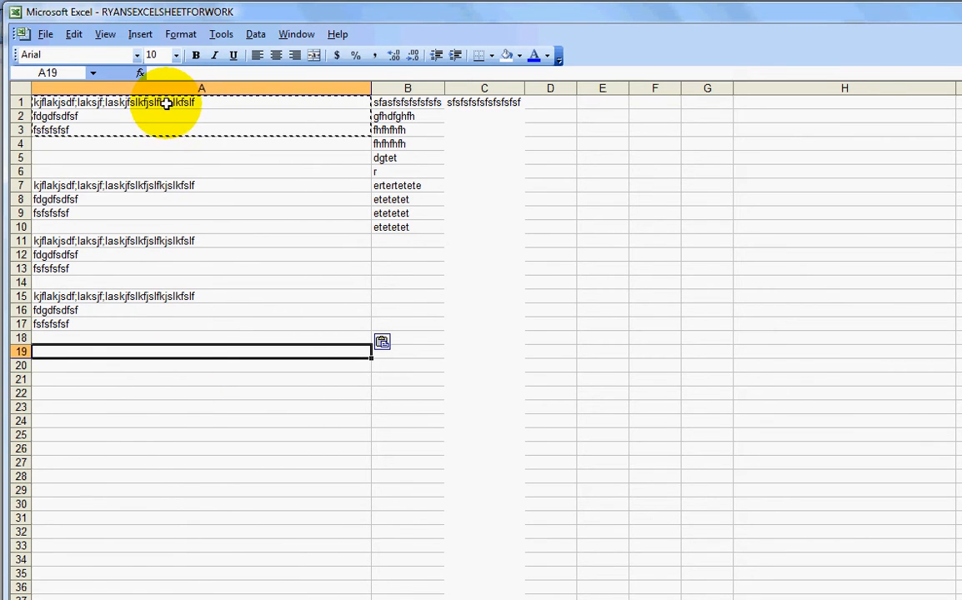
left_click_drag(165, 101, 166, 130)
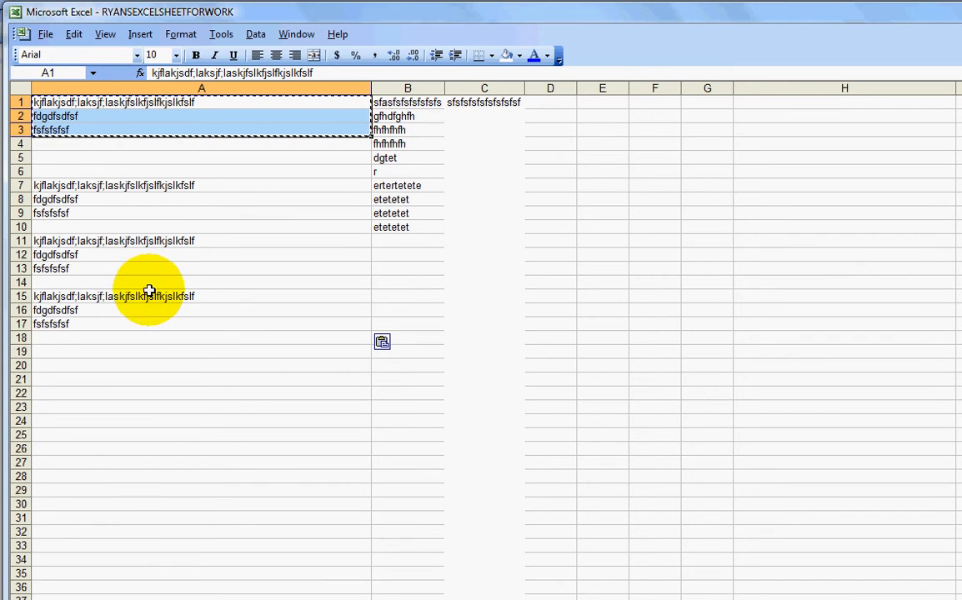
mouse_move(148, 291)
left_mouse_down()
mouse_move(150, 320)
mouse_move(150, 306)
left_mouse_up()
double_click(150, 325)
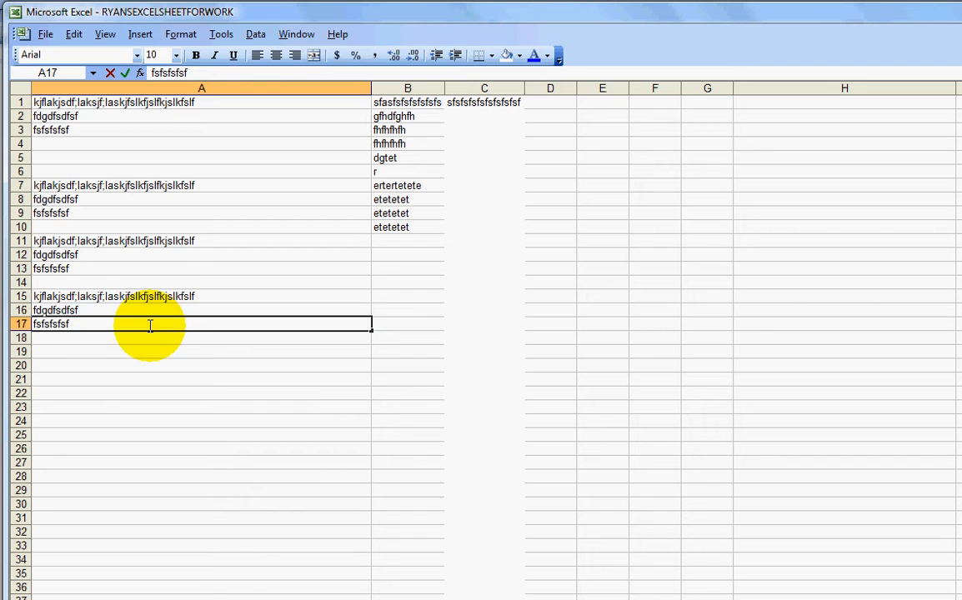
left_click(146, 353)
left_click(369, 367)
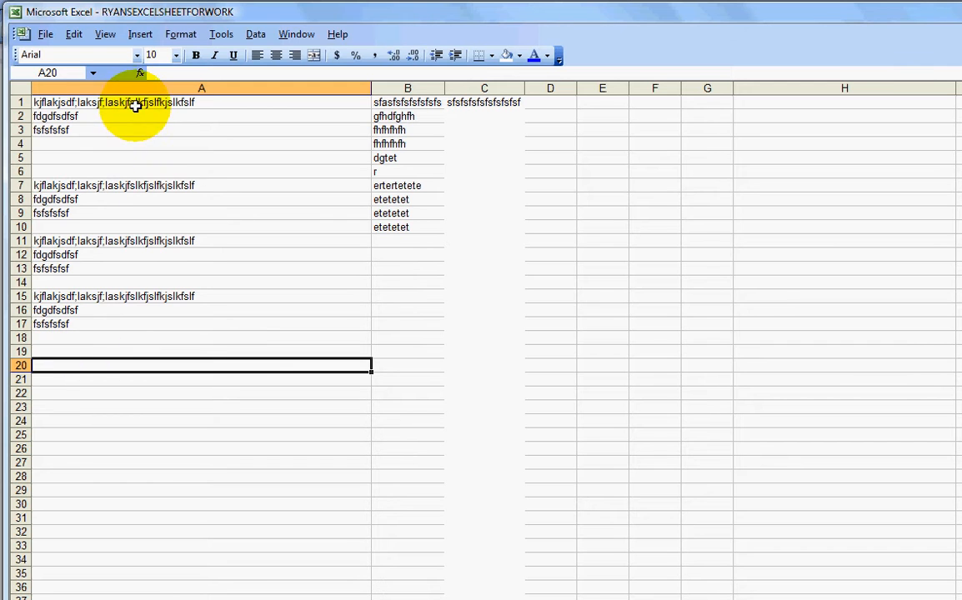
Copy the range A1 to A17 and paste it starting at cell D13
left_click_drag(135, 106, 131, 322)
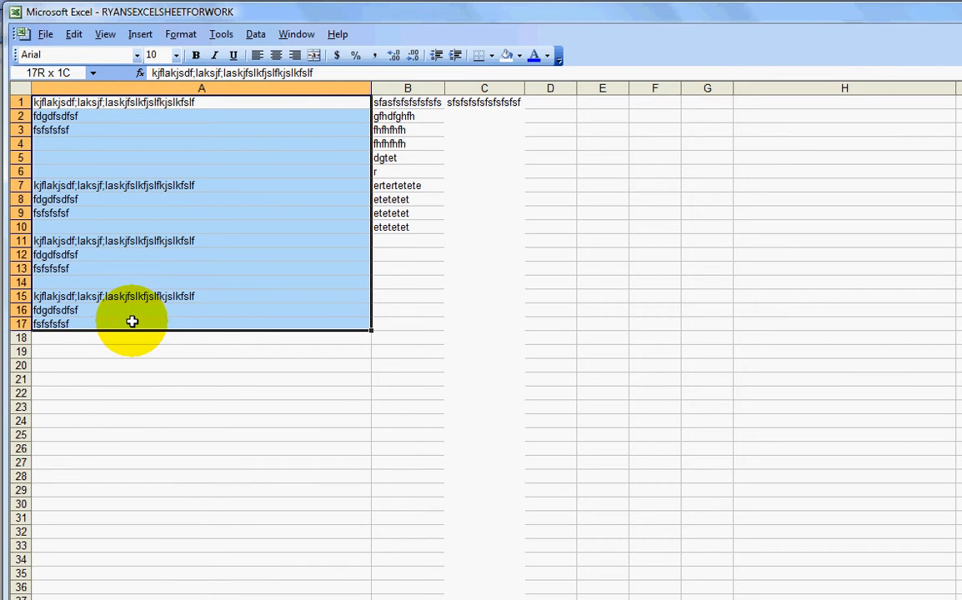
right_click(133, 274)
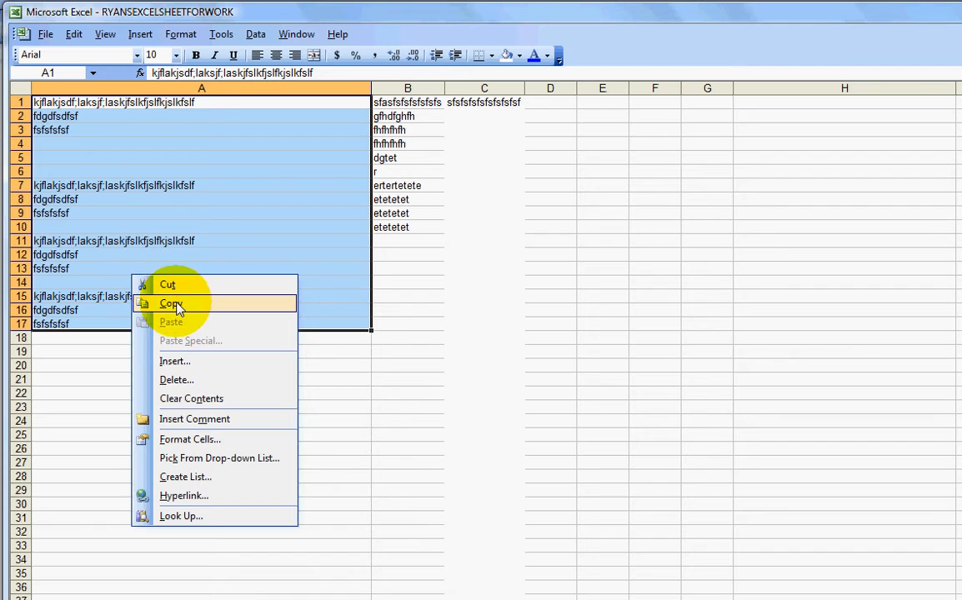
left_click(170, 303)
left_click(557, 269)
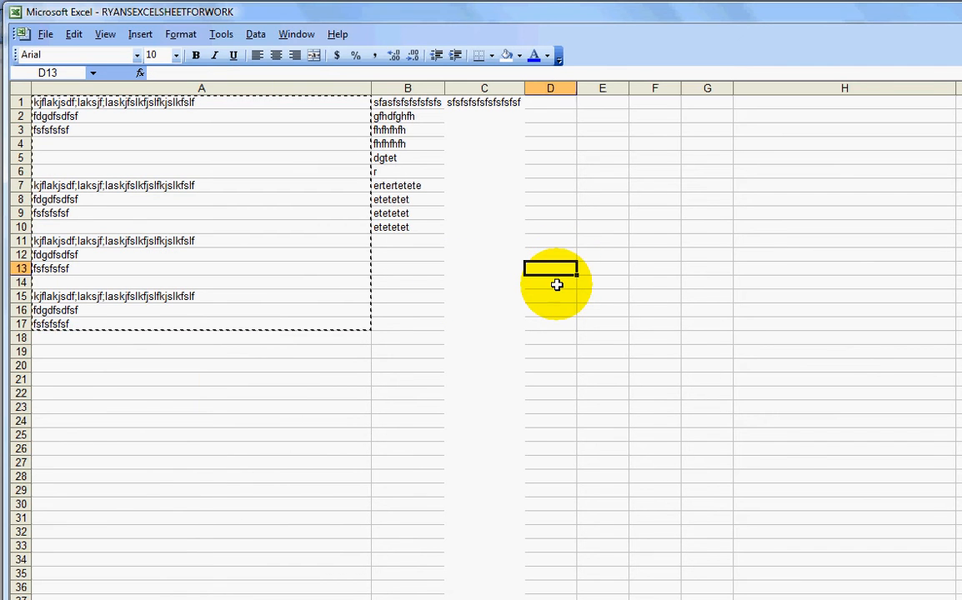
right_click(558, 273)
left_click(575, 320)
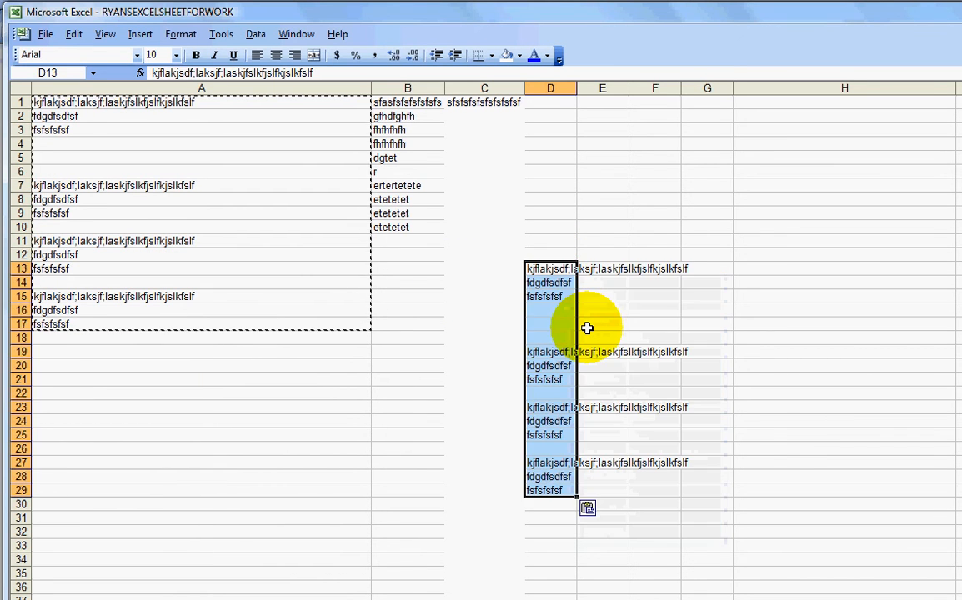
Apply blue font colour to cell D13
left_click(587, 327)
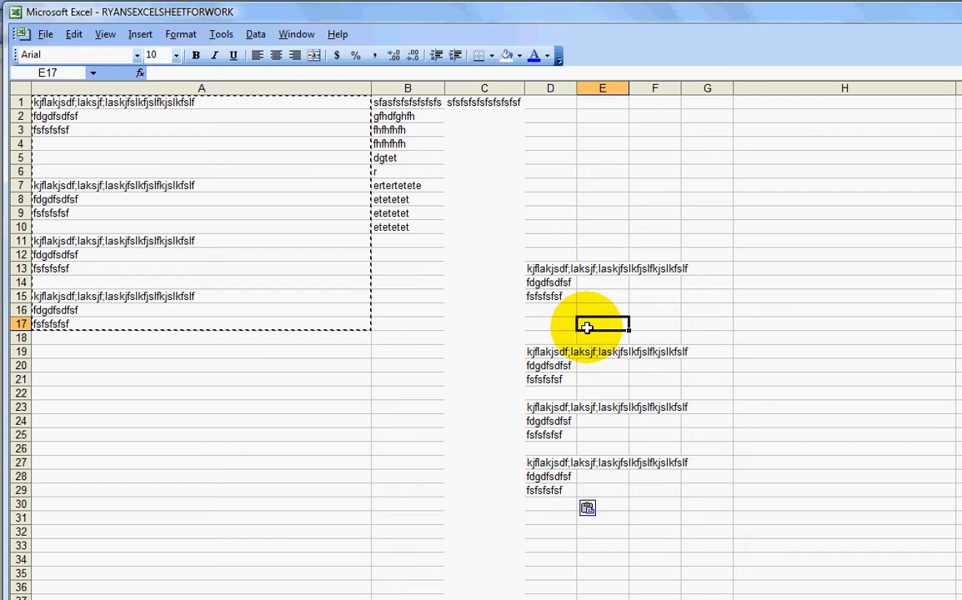
left_click(546, 269)
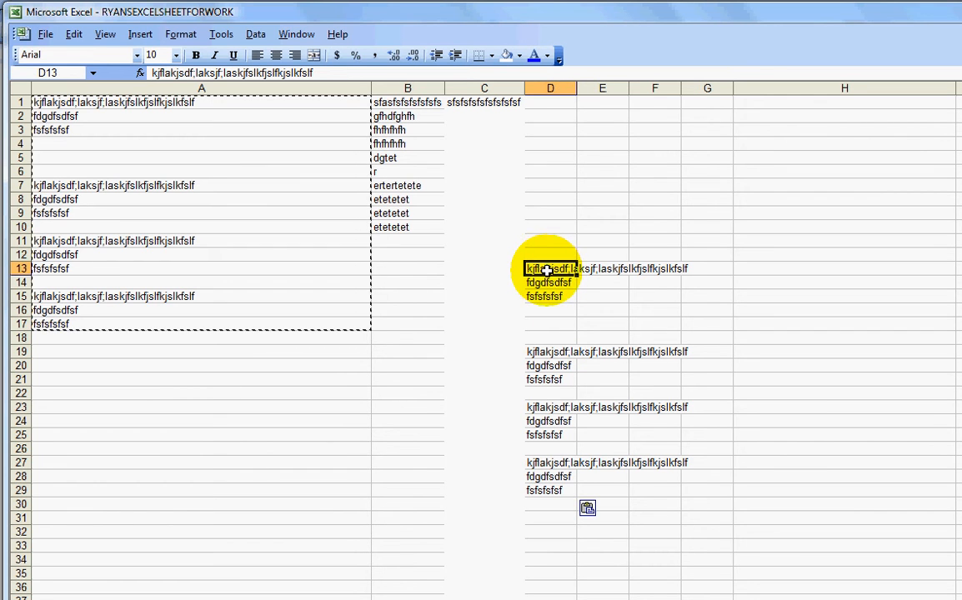
left_click(533, 56)
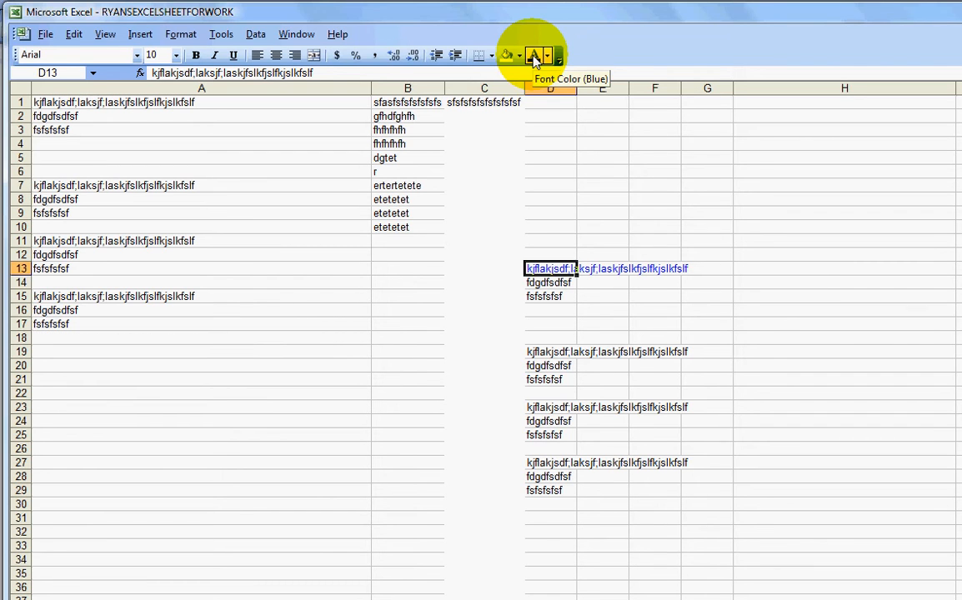
Apply a yellow fill colour to cell D19
left_click(538, 282)
left_click(539, 352)
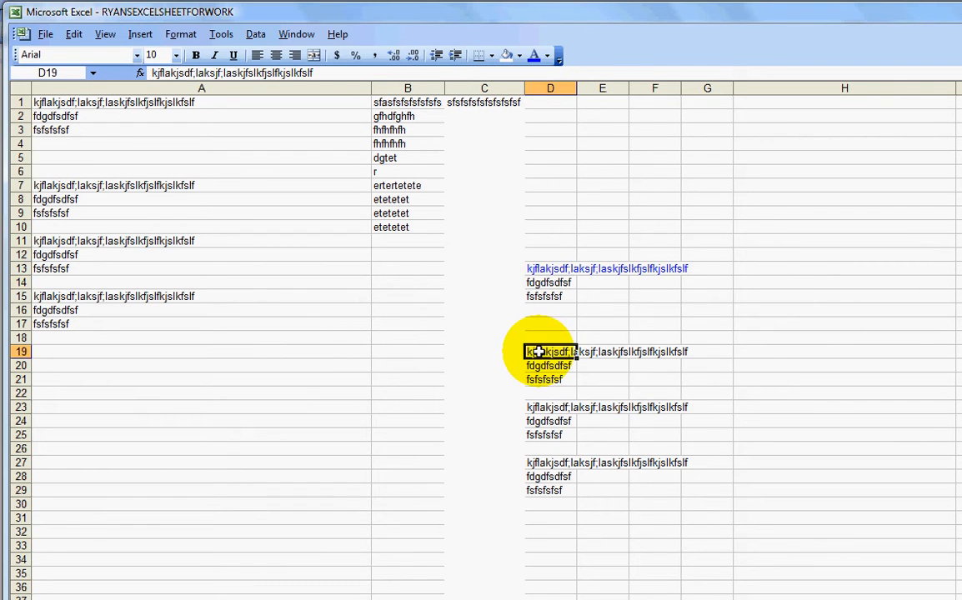
left_click(519, 57)
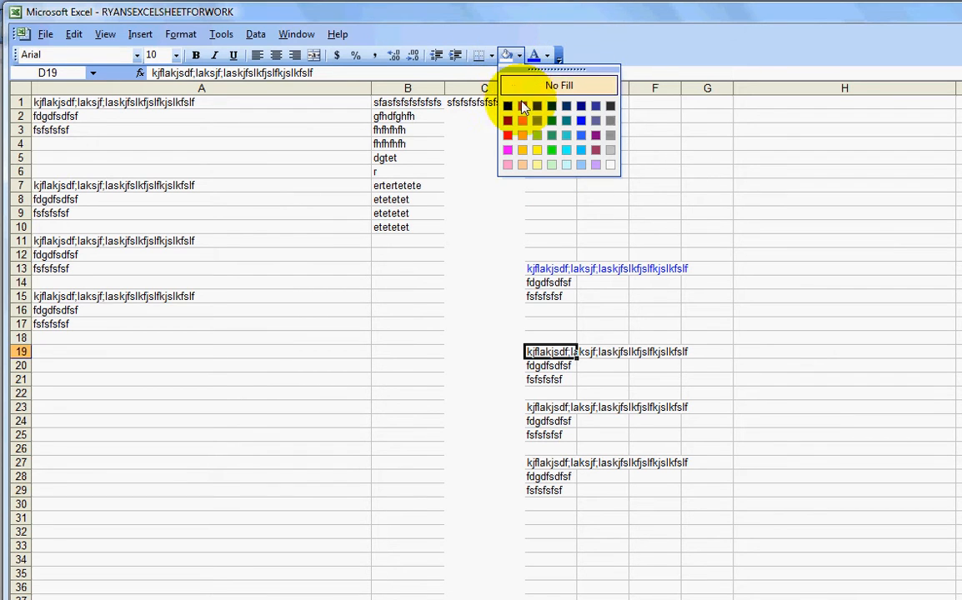
left_click(537, 151)
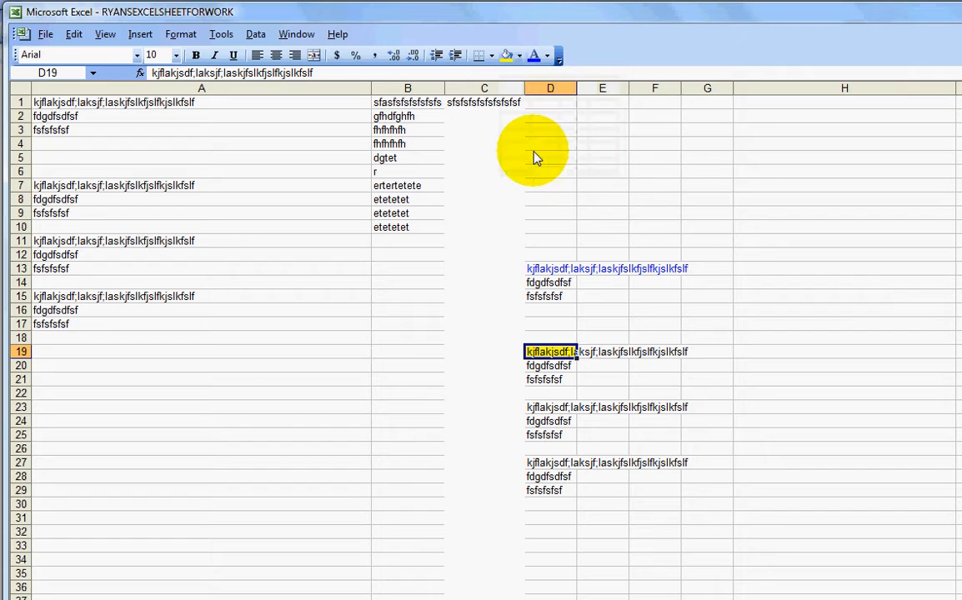
left_click(586, 376)
left_click(559, 352)
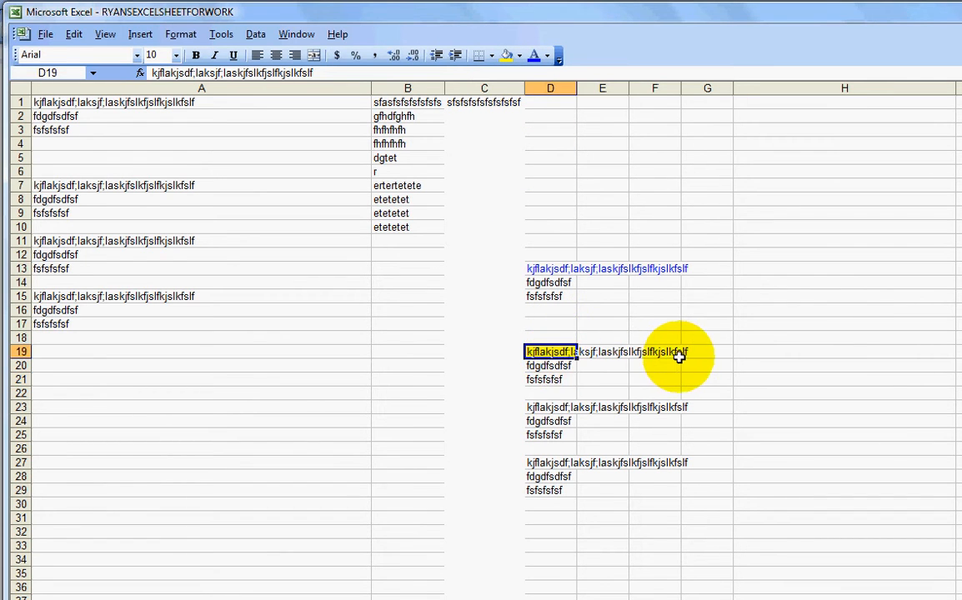
left_click(588, 379)
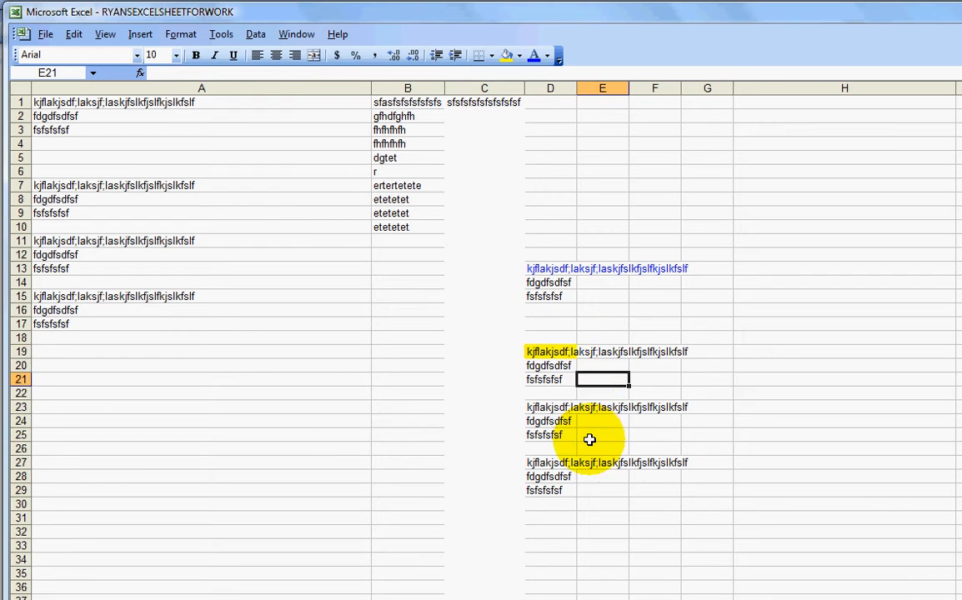
left_click(555, 352)
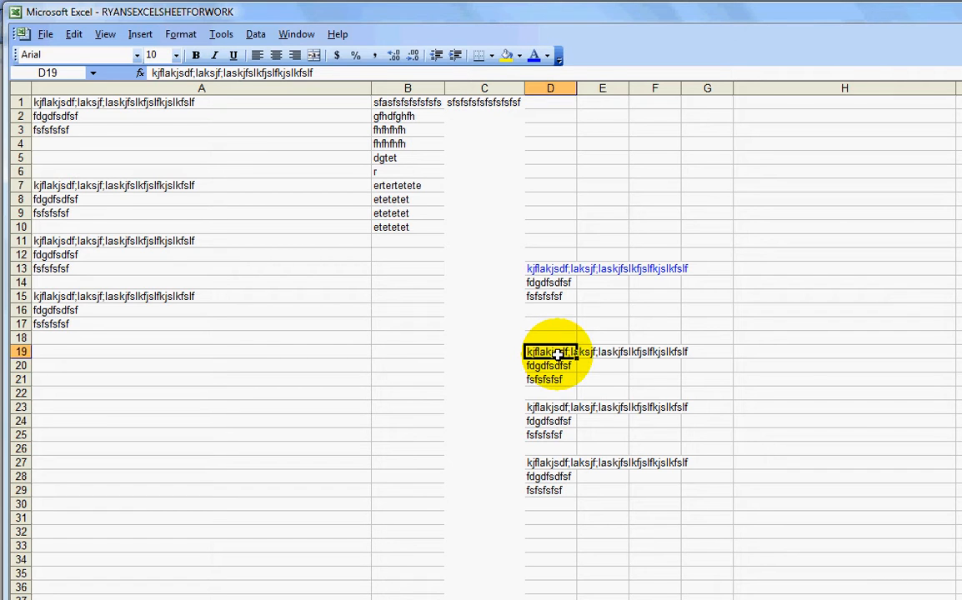
left_click(555, 379)
double_click(555, 352)
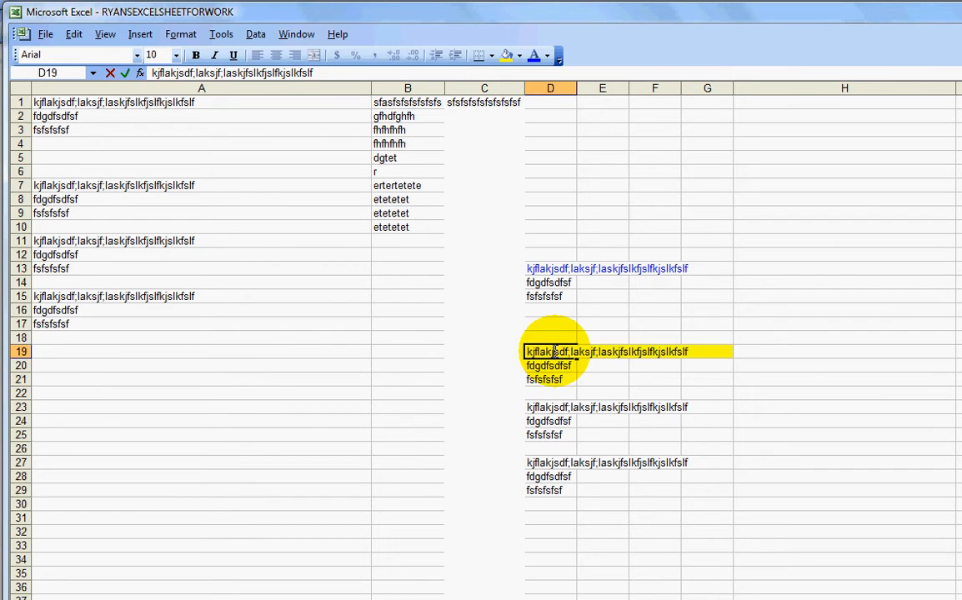
Widen column D so the long text in D19 fits inside the column
left_click(560, 87)
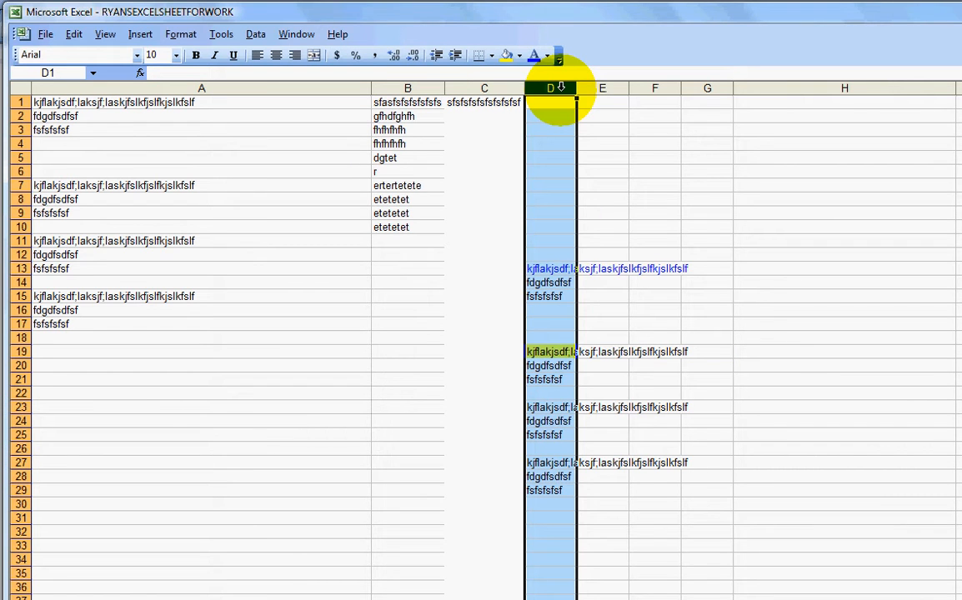
left_click(569, 143)
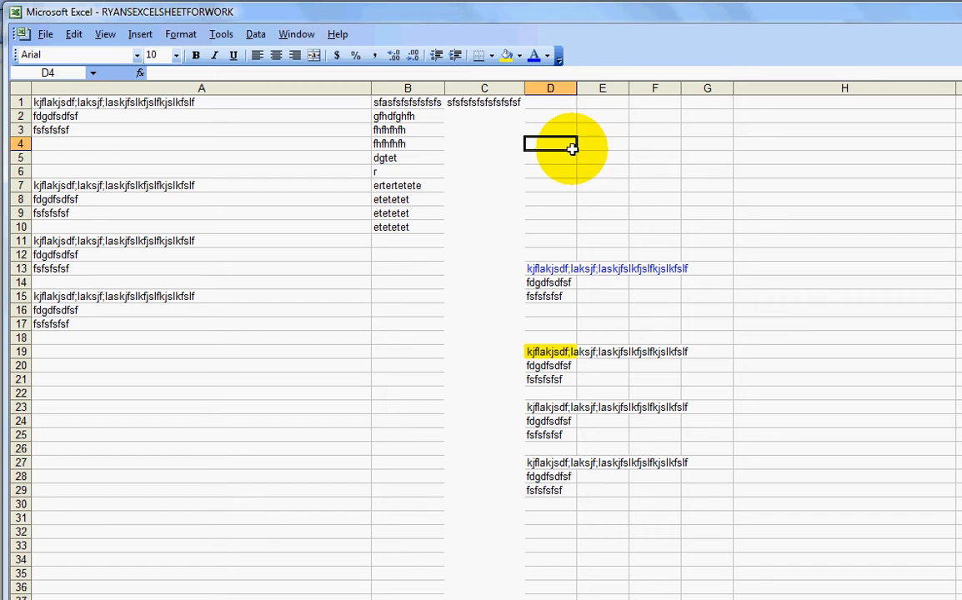
double_click(578, 89)
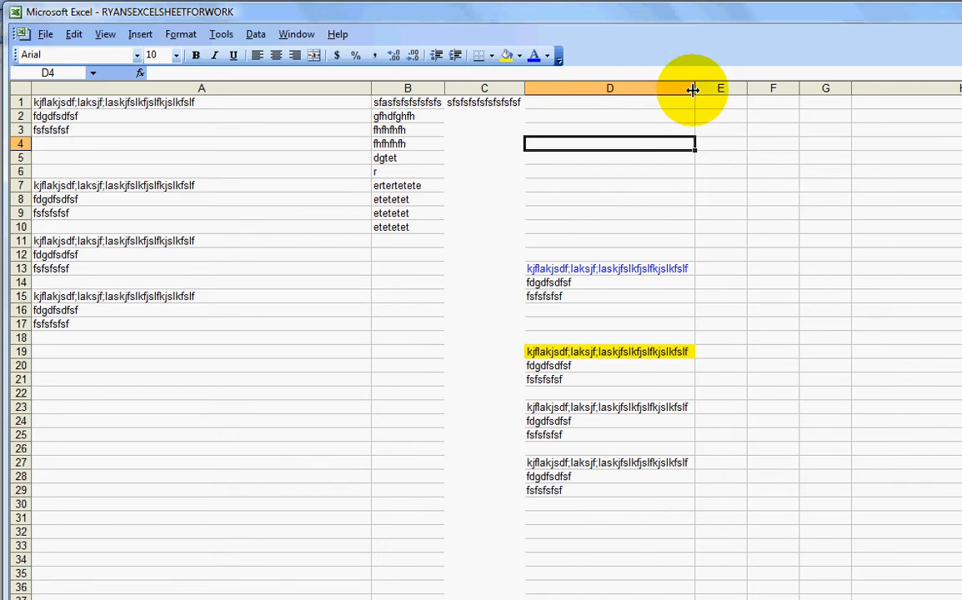
left_click_drag(692, 89, 752, 88)
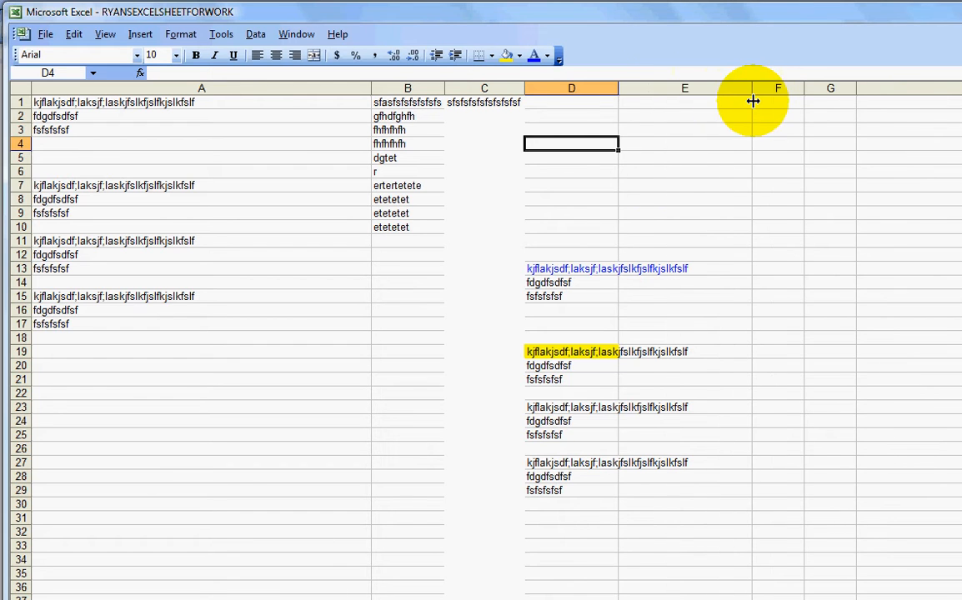
left_click_drag(618, 87, 696, 98)
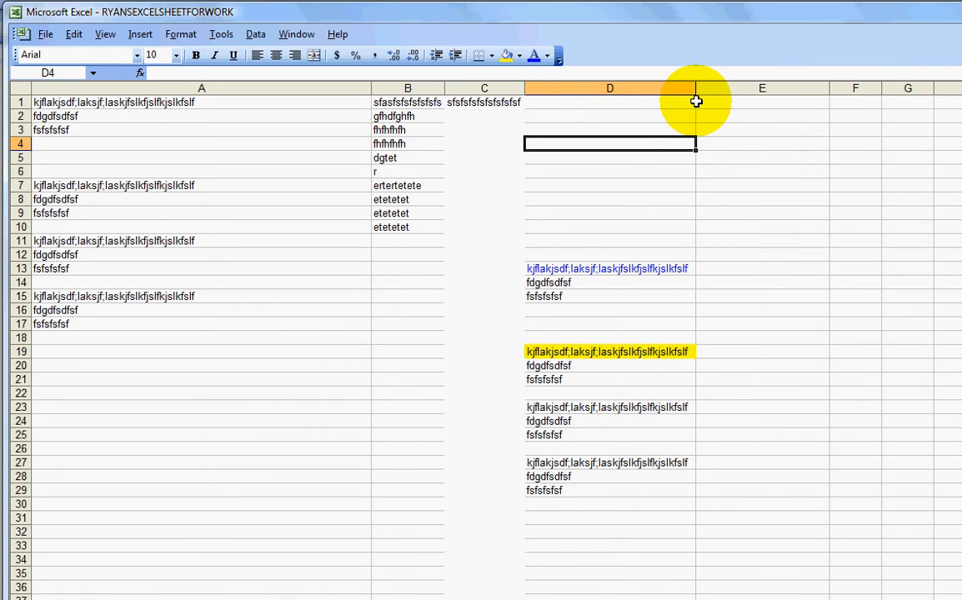
Try to set the font size of D19 to 18 while editing the cell's text
left_click(616, 351)
double_click(616, 351)
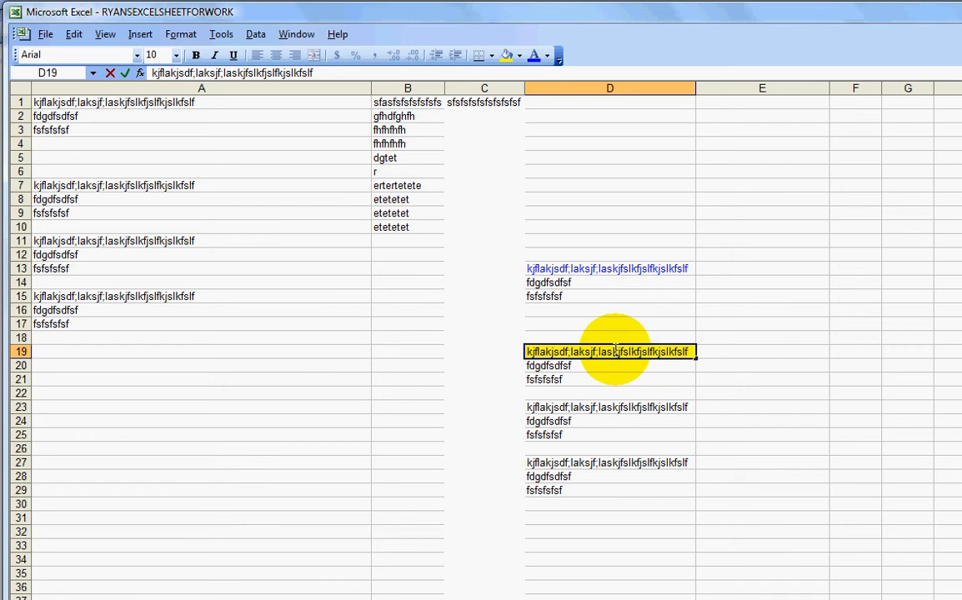
left_click(175, 55)
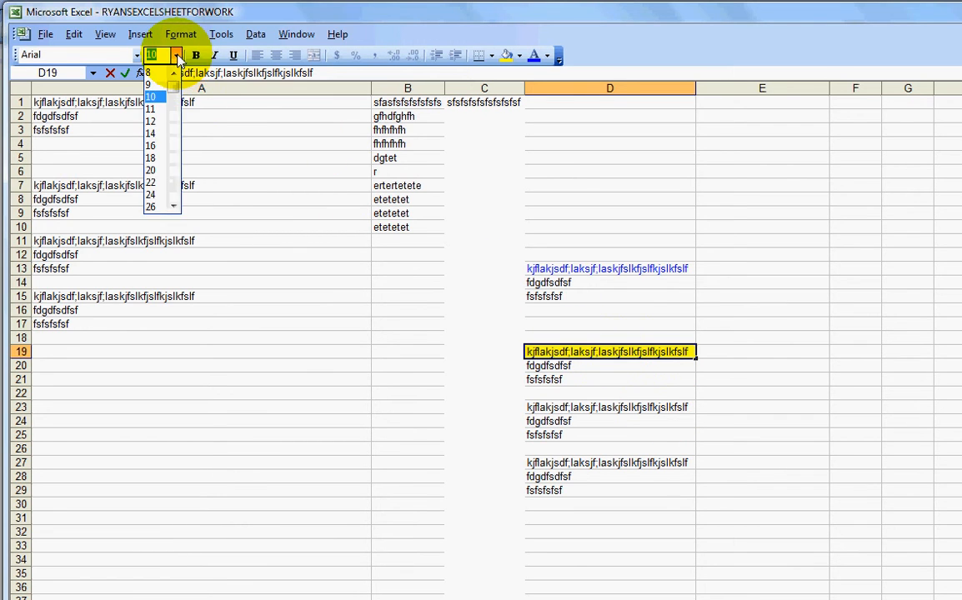
left_click(156, 158)
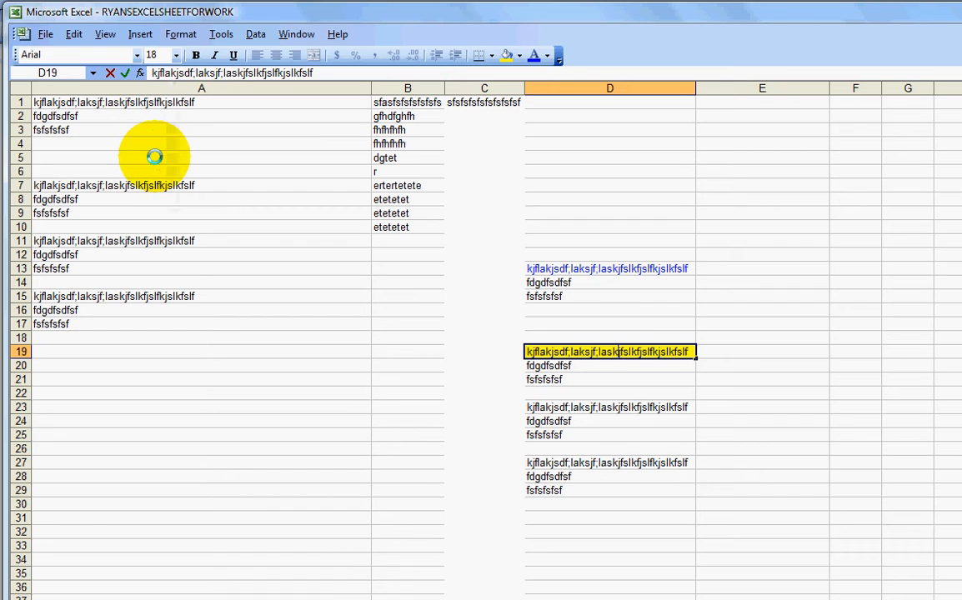
left_click(576, 379)
Set the font size of cell D19 to 18
left_click(570, 350)
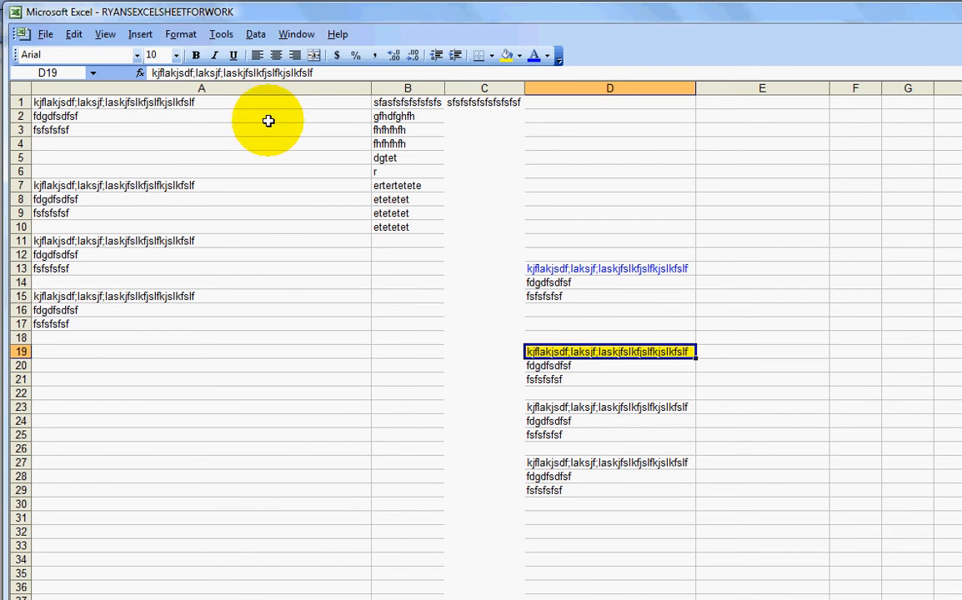
left_click(175, 55)
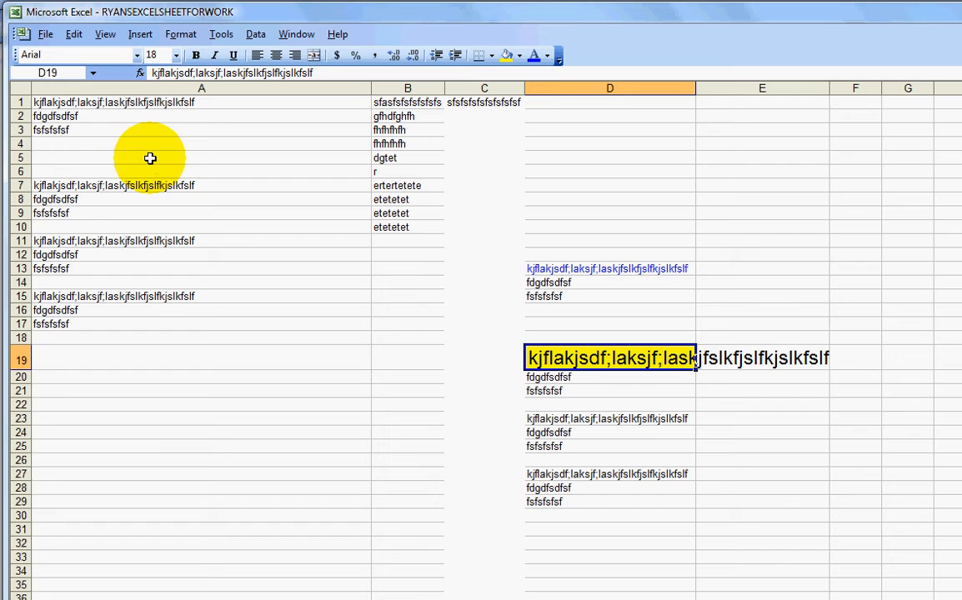
Autofit column D to the enlarged text in D19
left_click(621, 309)
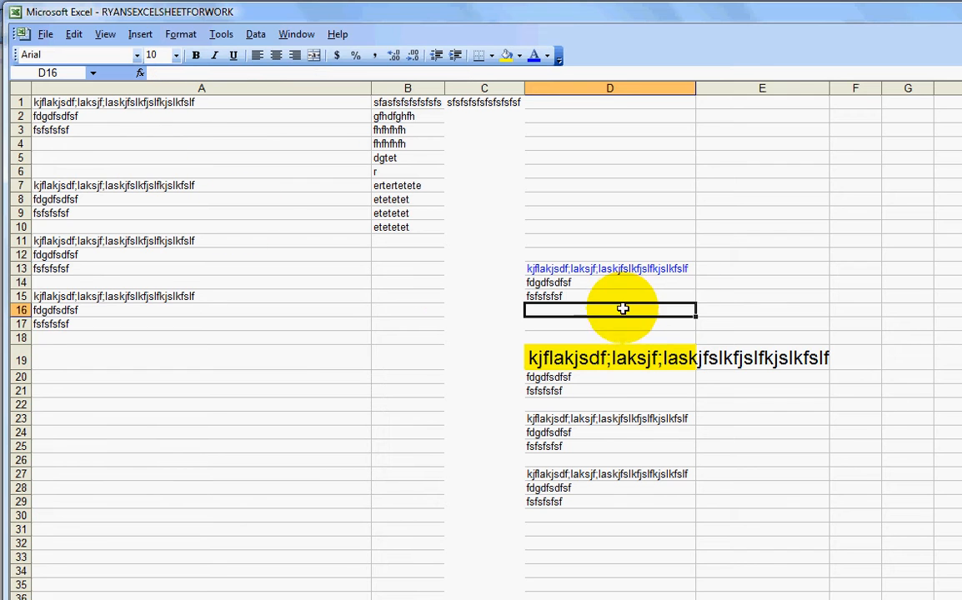
double_click(696, 87)
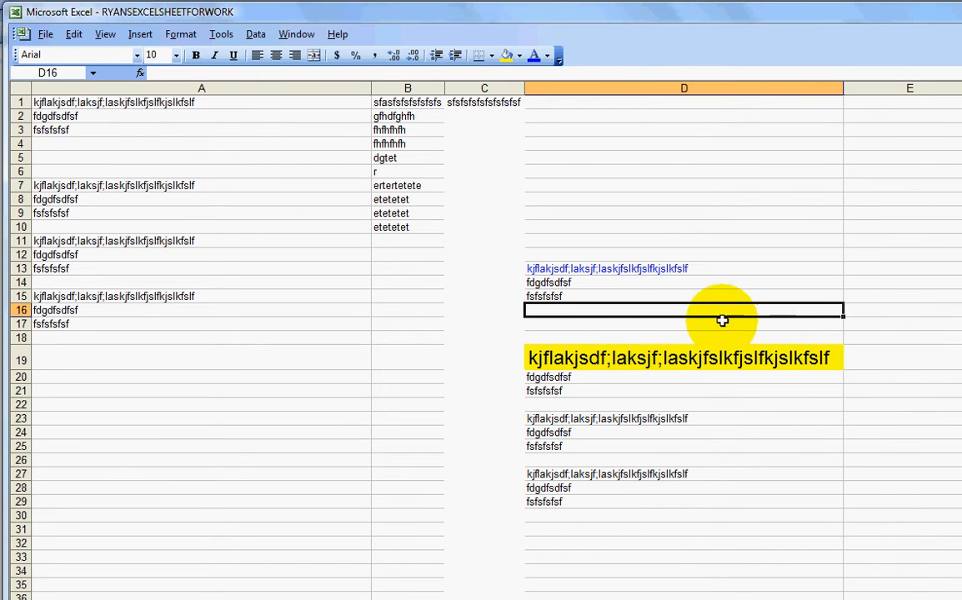
left_click(625, 359)
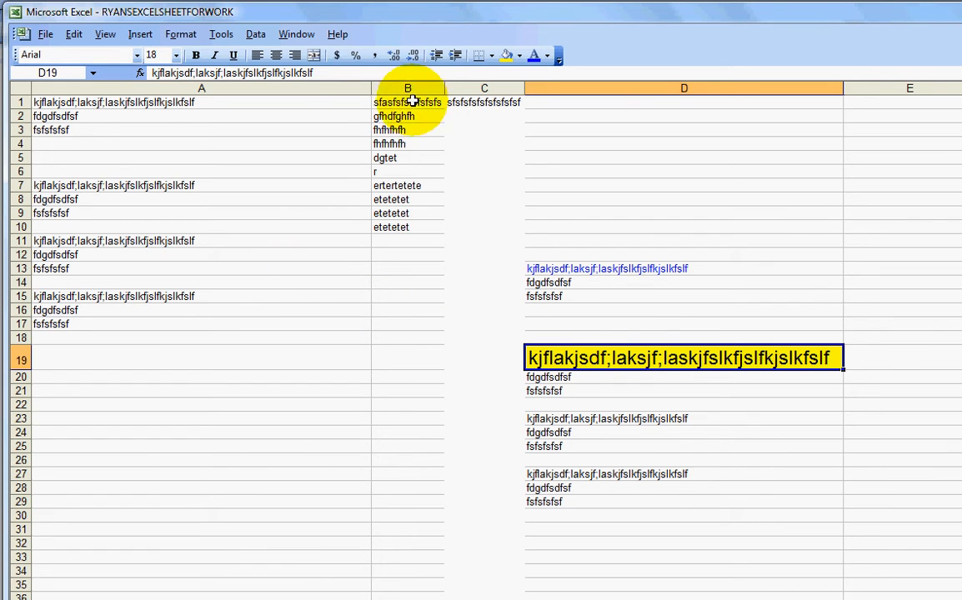
Delete column B from the sheet
left_click_drag(407, 116, 416, 282)
left_click(416, 282)
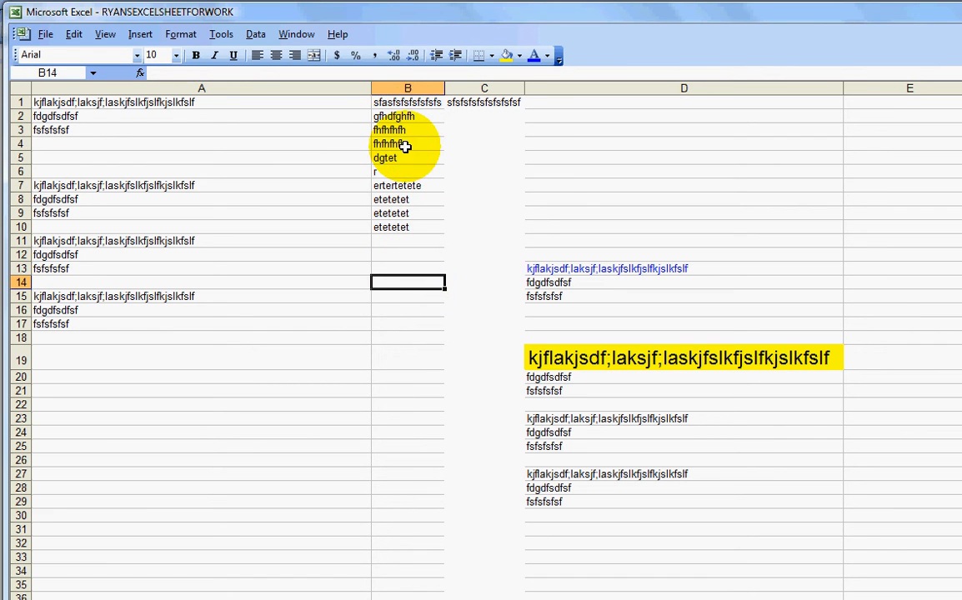
left_click(483, 87)
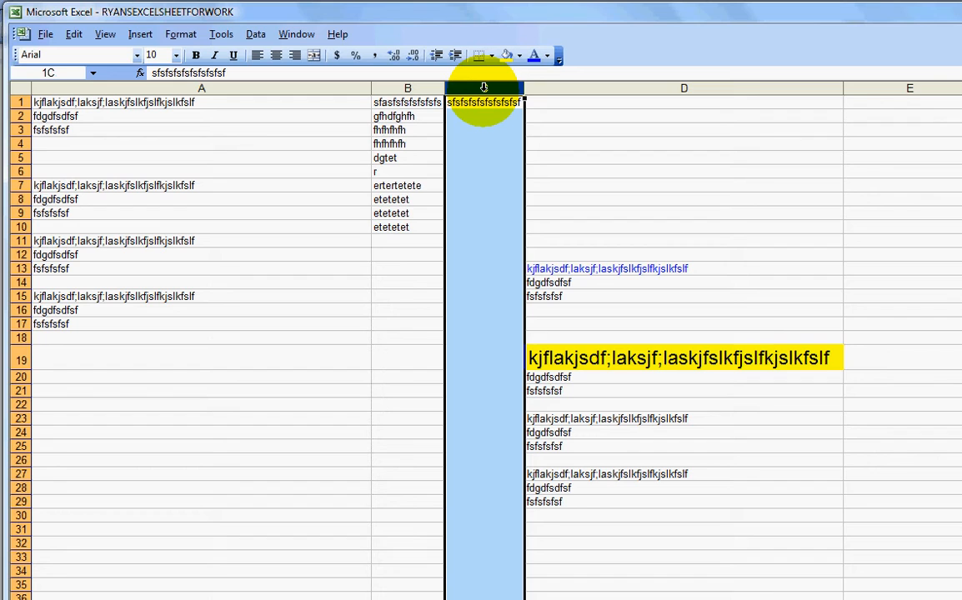
left_click(430, 118)
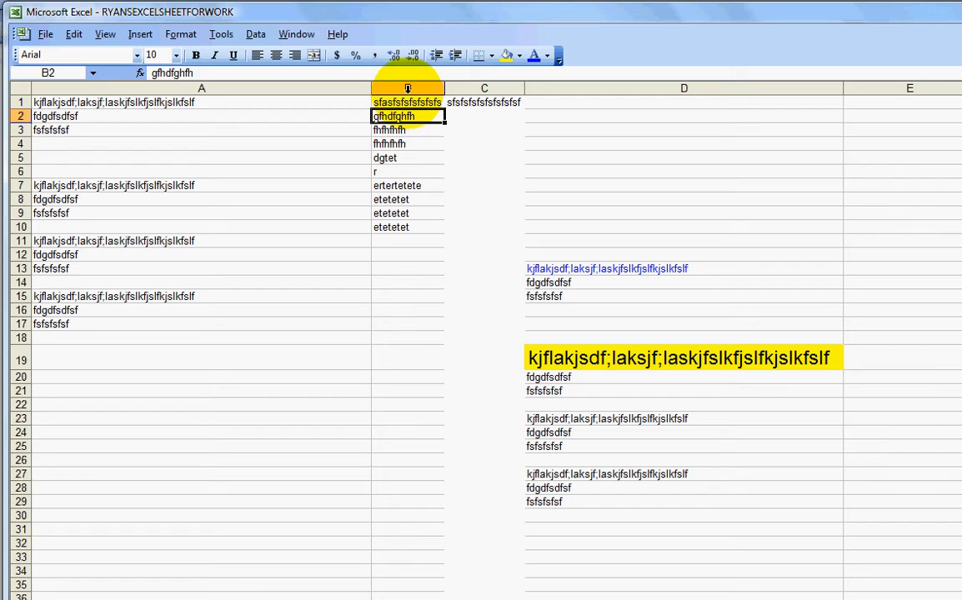
left_click(408, 88)
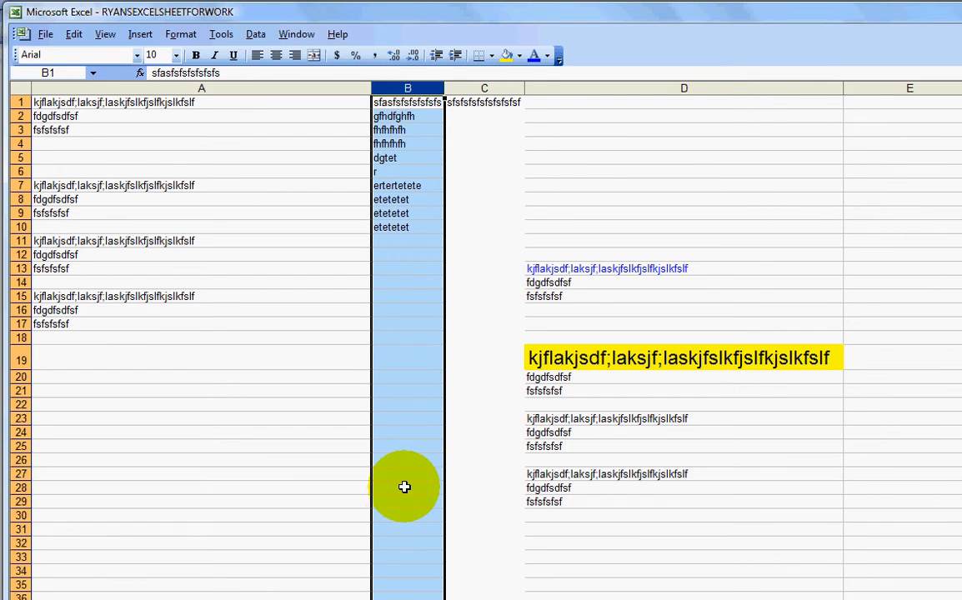
right_click(407, 88)
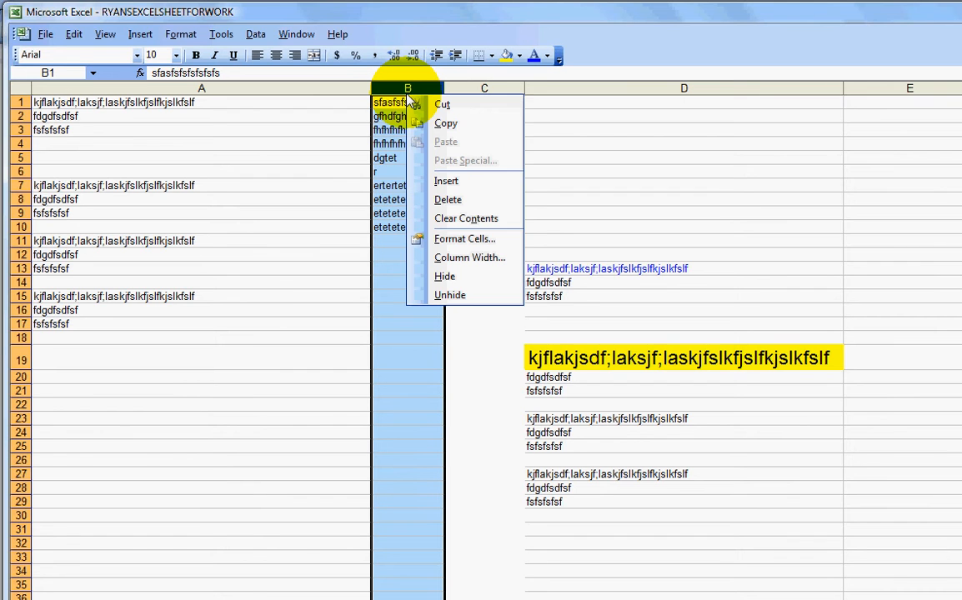
left_click(439, 202)
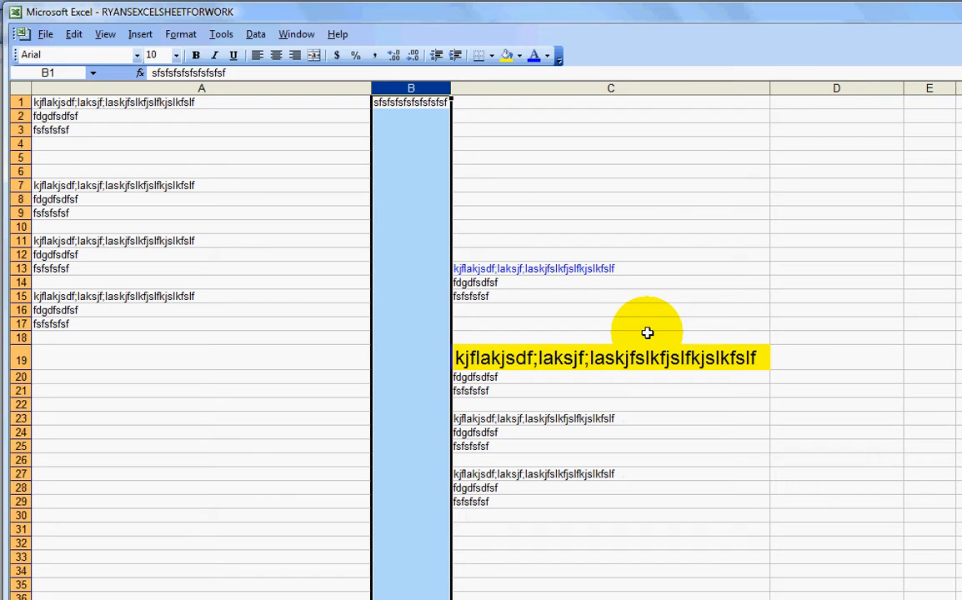
Copy the whole of column A
left_click(493, 185)
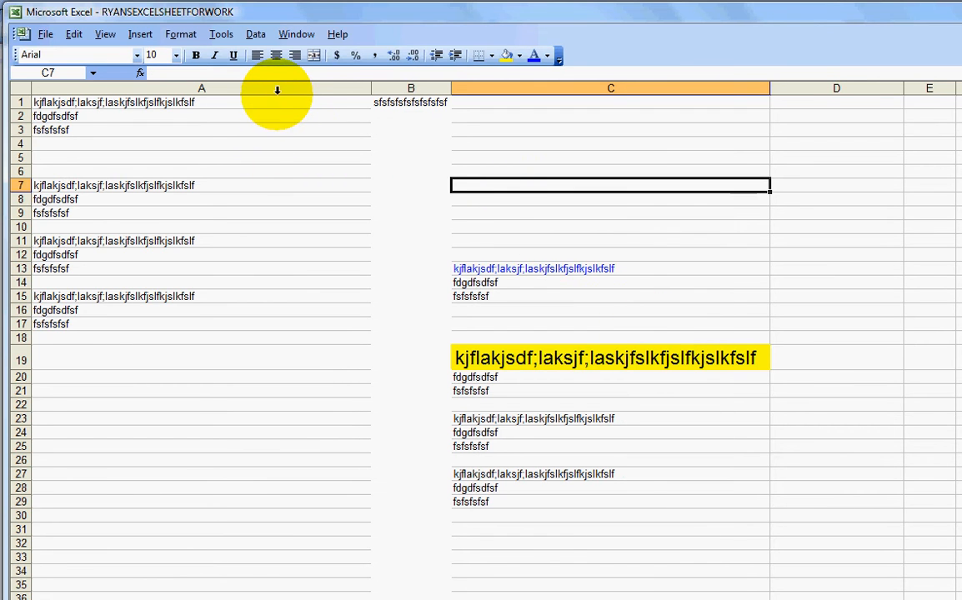
left_click(201, 86)
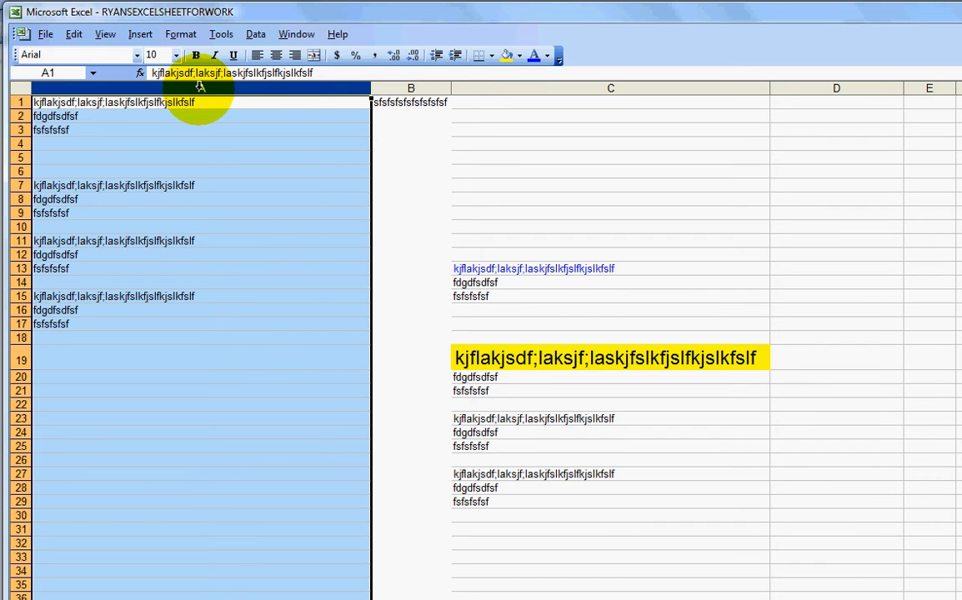
right_click(201, 94)
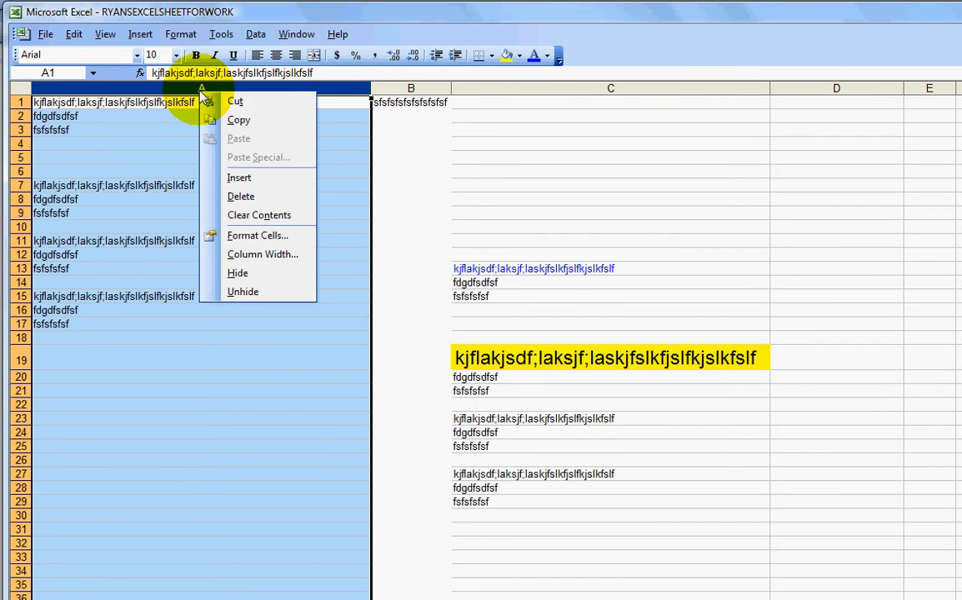
left_click(232, 117)
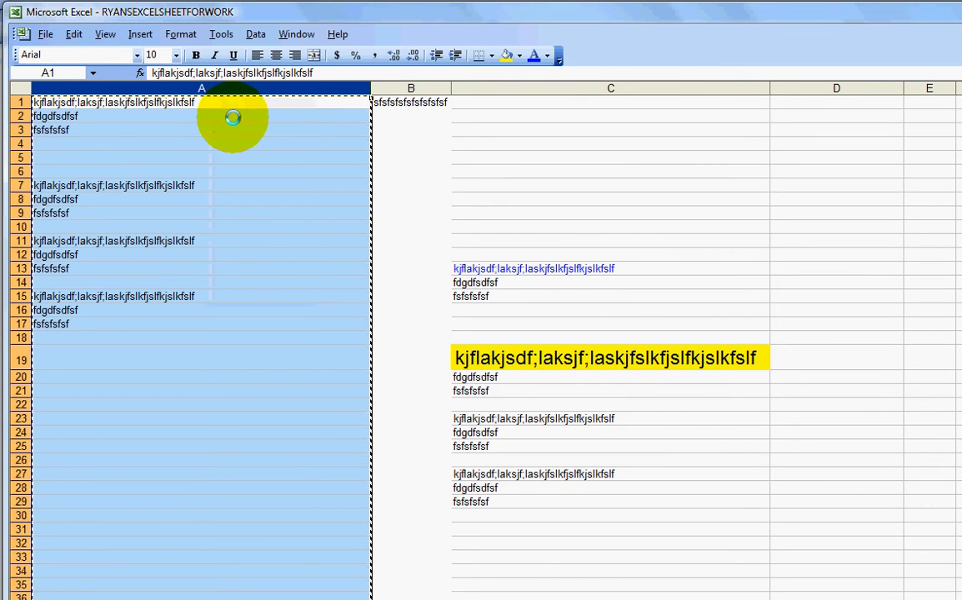
double_click(346, 117)
Copy the whole of column B
left_click(392, 88)
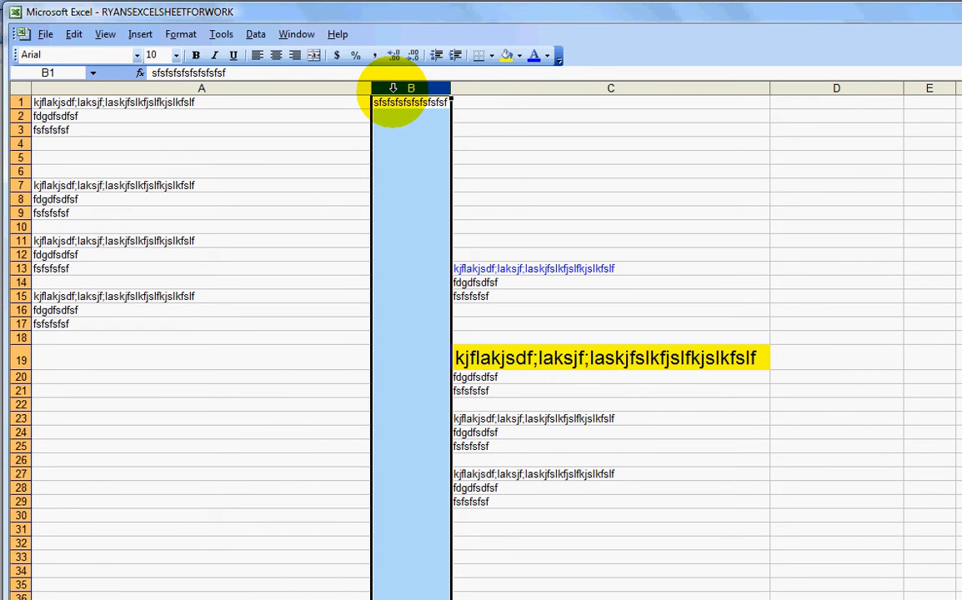
right_click(392, 89)
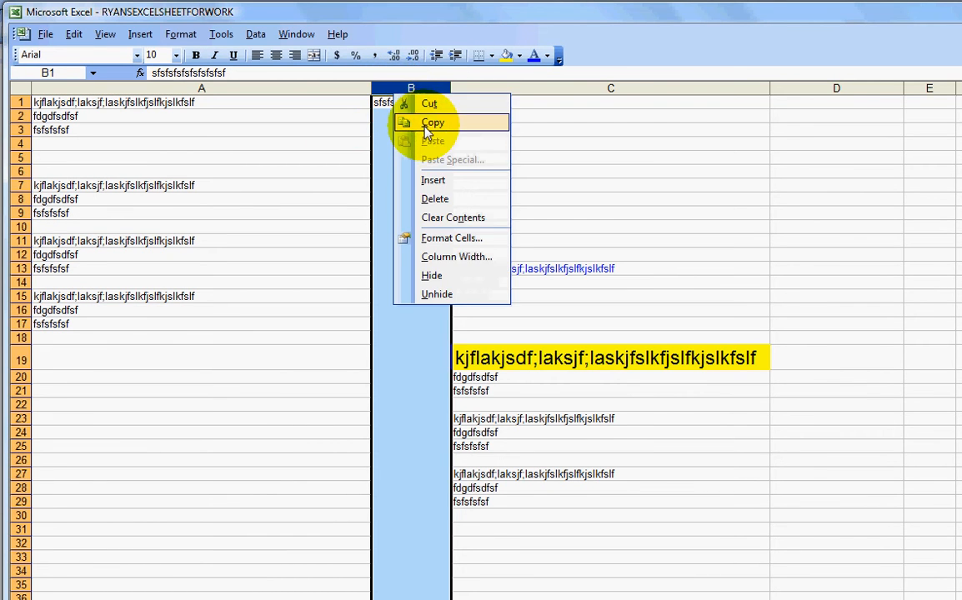
left_click(421, 121)
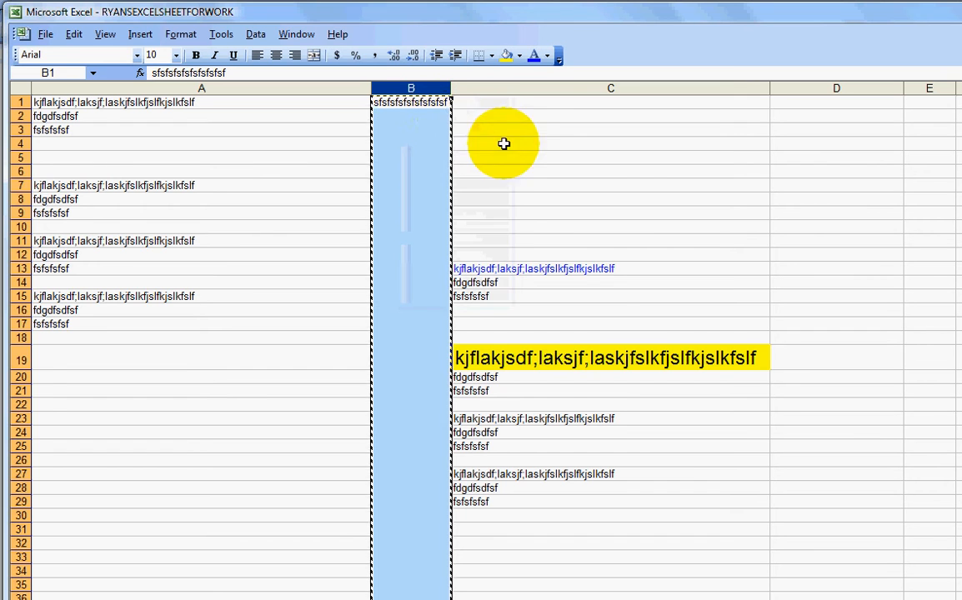
left_click(467, 130)
left_click(417, 102)
left_click(408, 116)
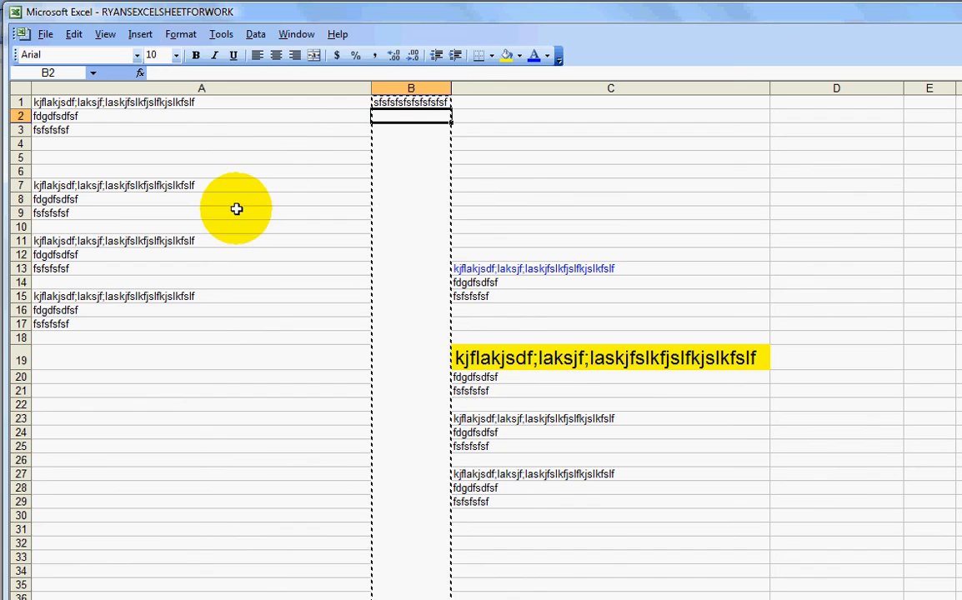
double_click(246, 237)
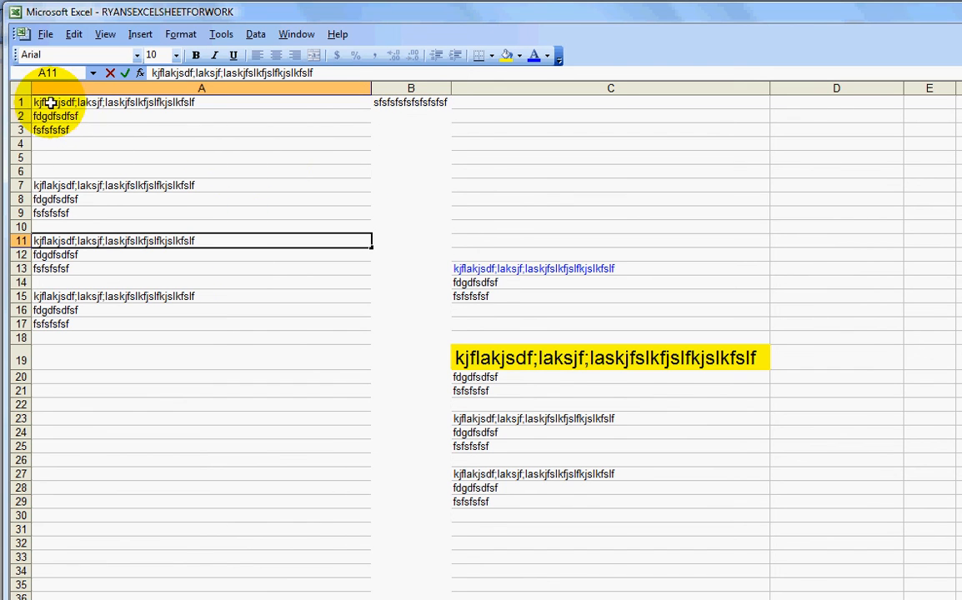
left_click(22, 102)
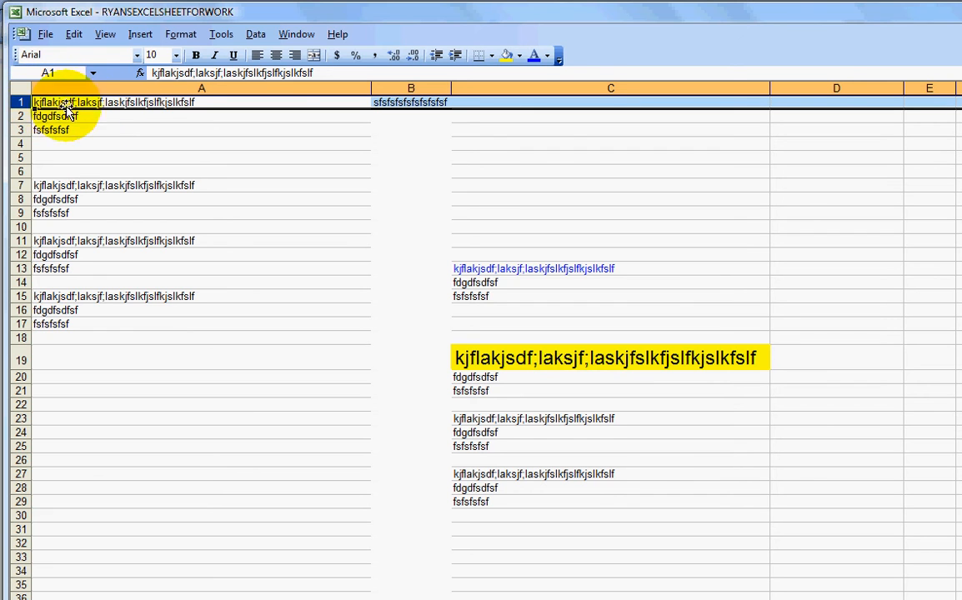
left_click(113, 86)
double_click(169, 102)
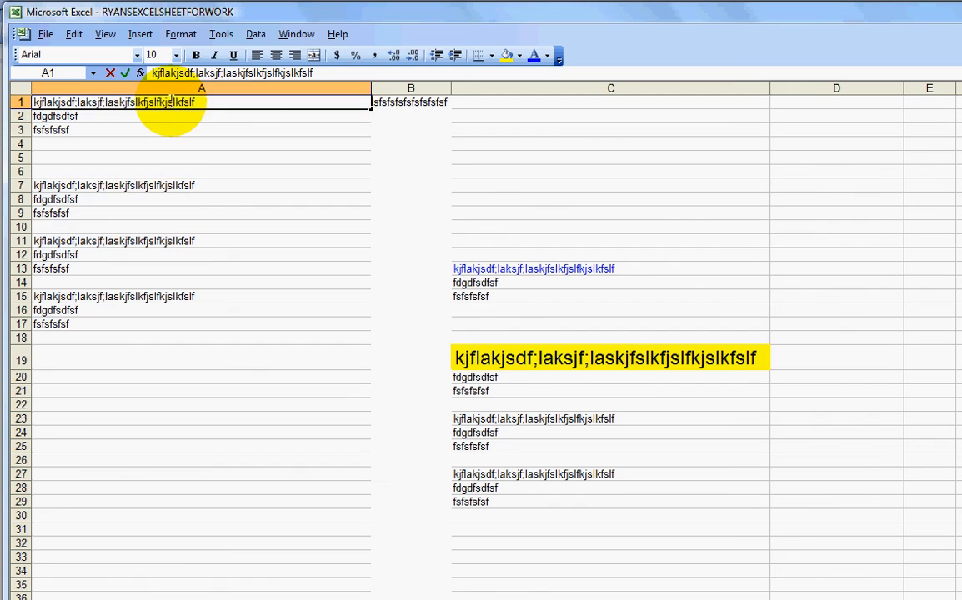
left_click(189, 115)
double_click(188, 102)
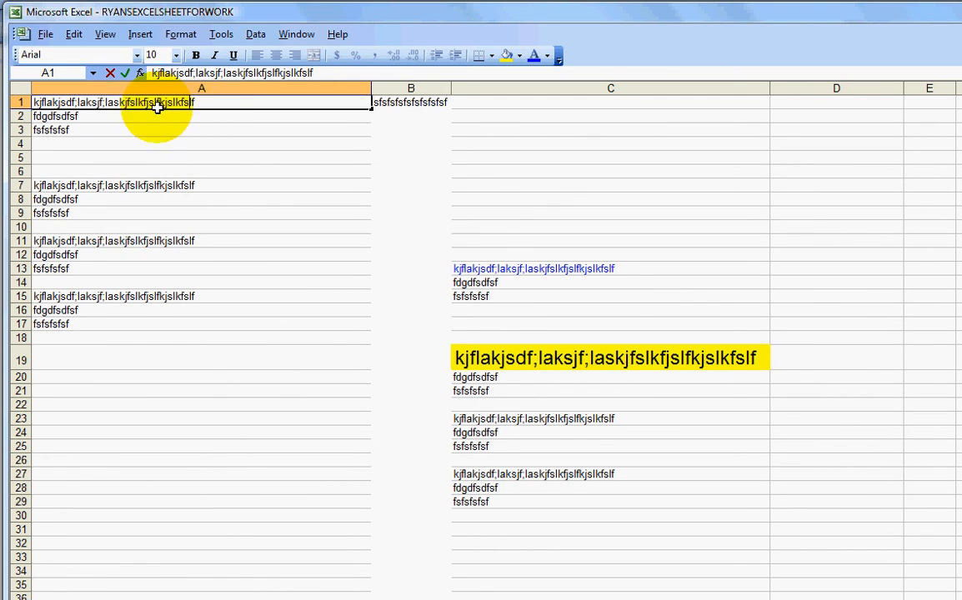
left_click(14, 102)
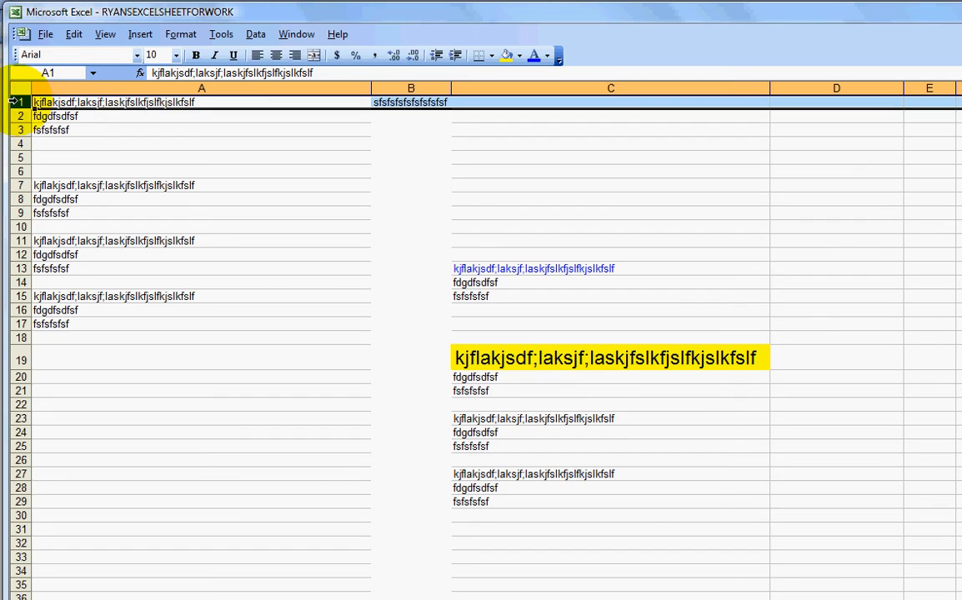
left_click(68, 102)
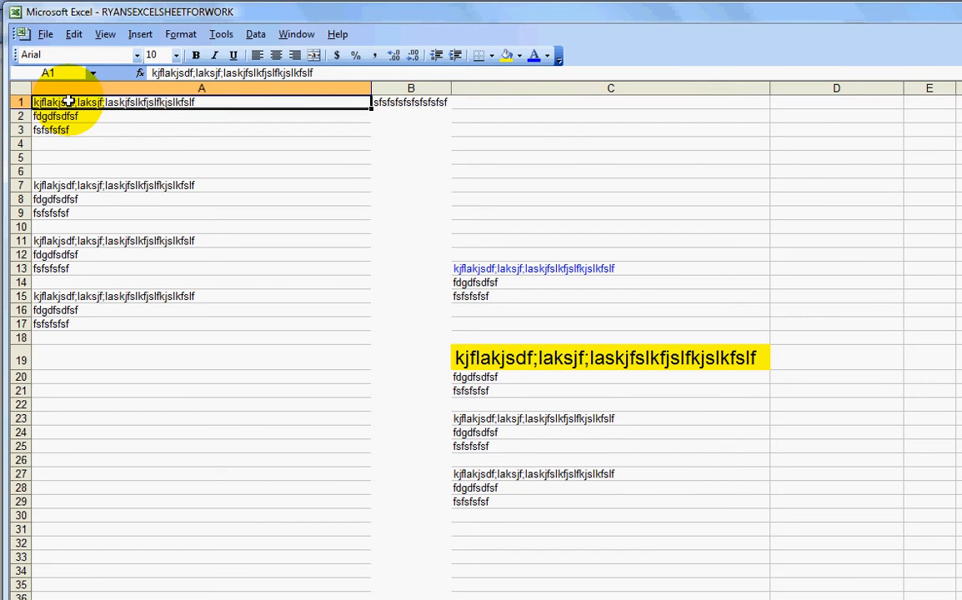
left_click(152, 143)
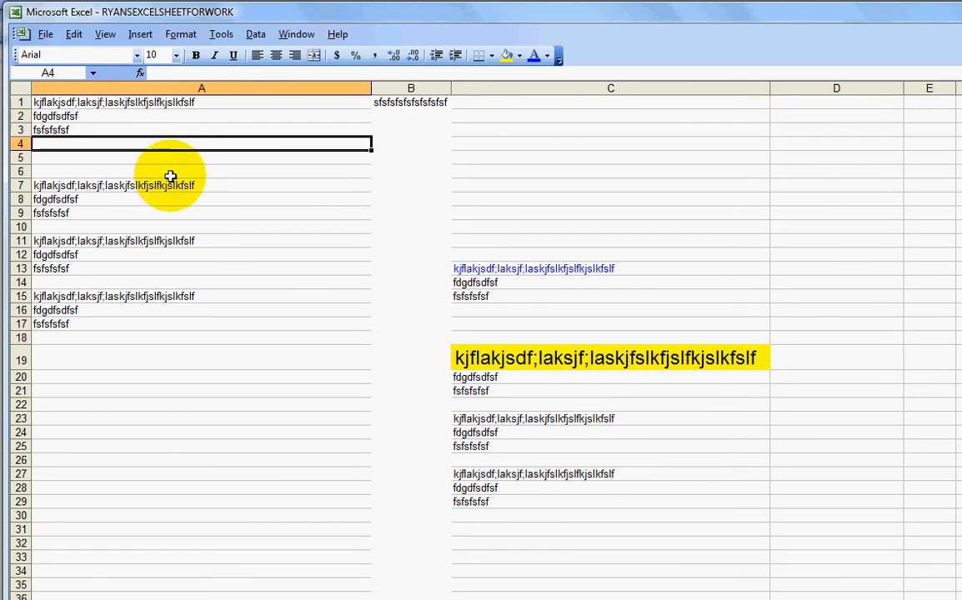
Insert a blank row above row 1
left_click(27, 102)
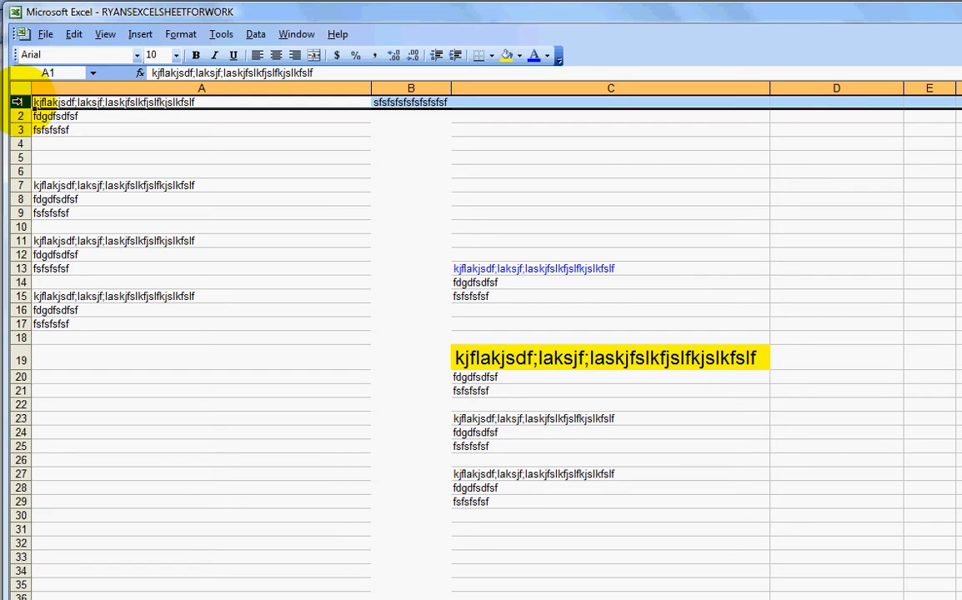
right_click(18, 102)
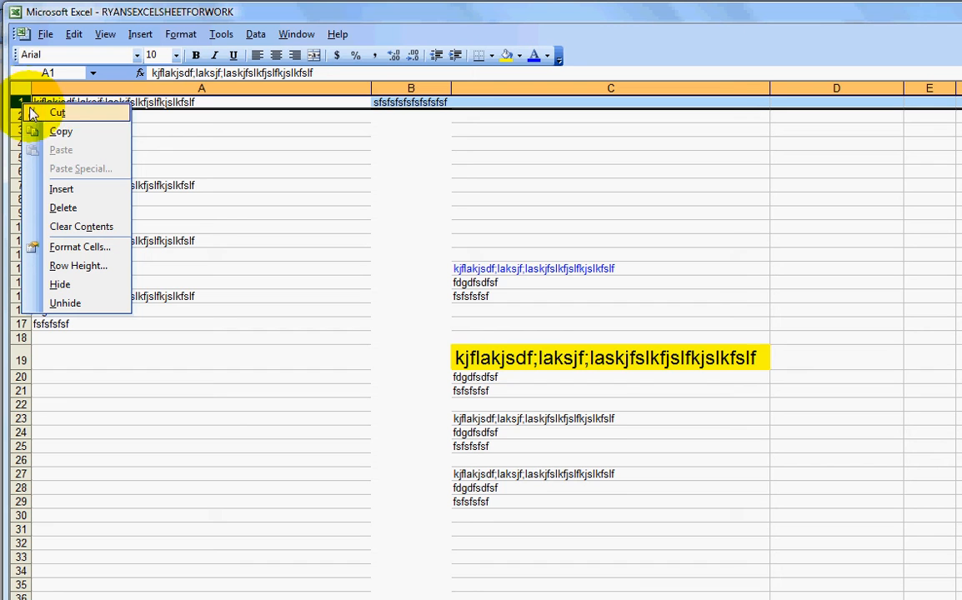
left_click(76, 194)
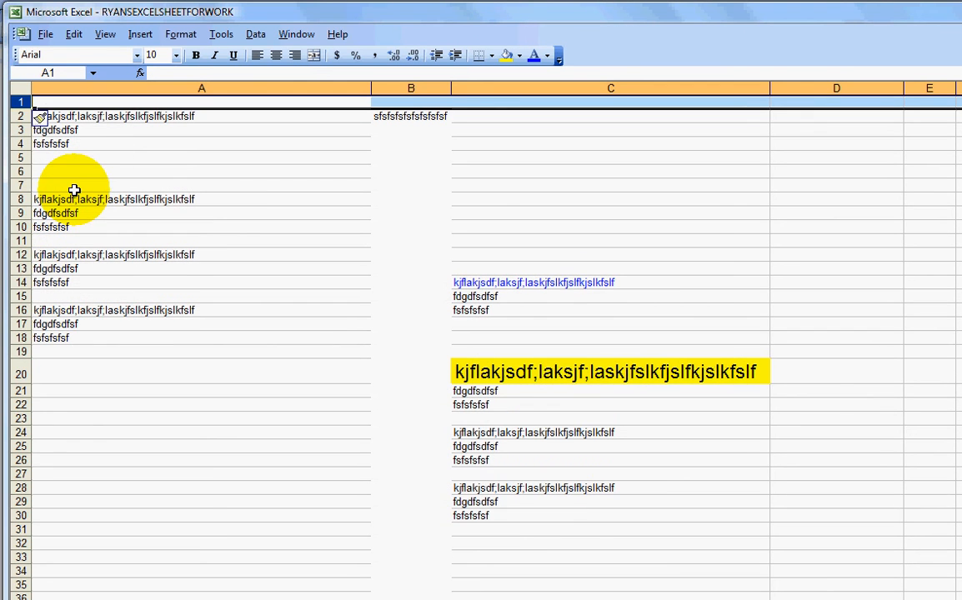
Insert another blank row at the top of the sheet
right_click(17, 101)
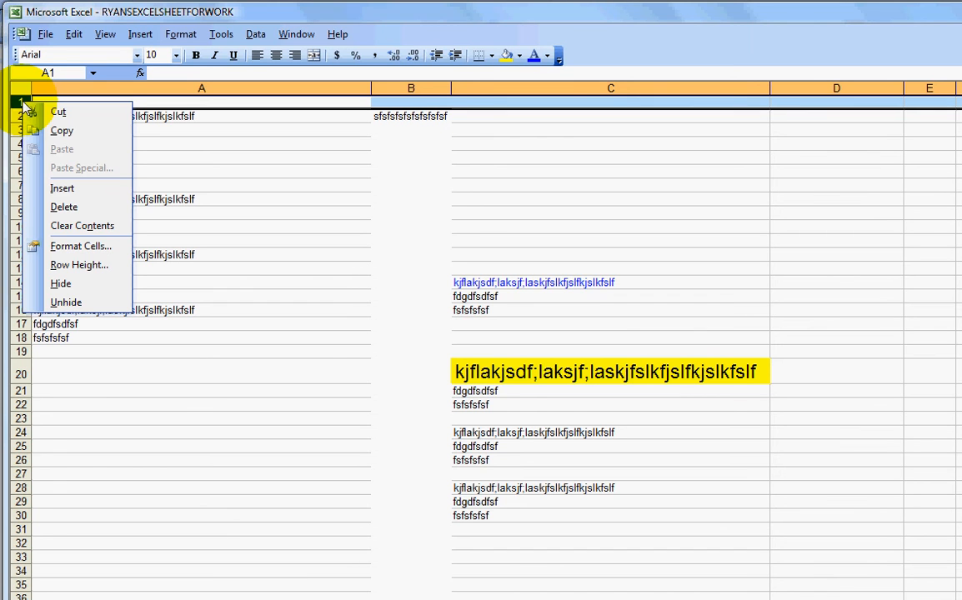
left_click(81, 191)
left_click(198, 182)
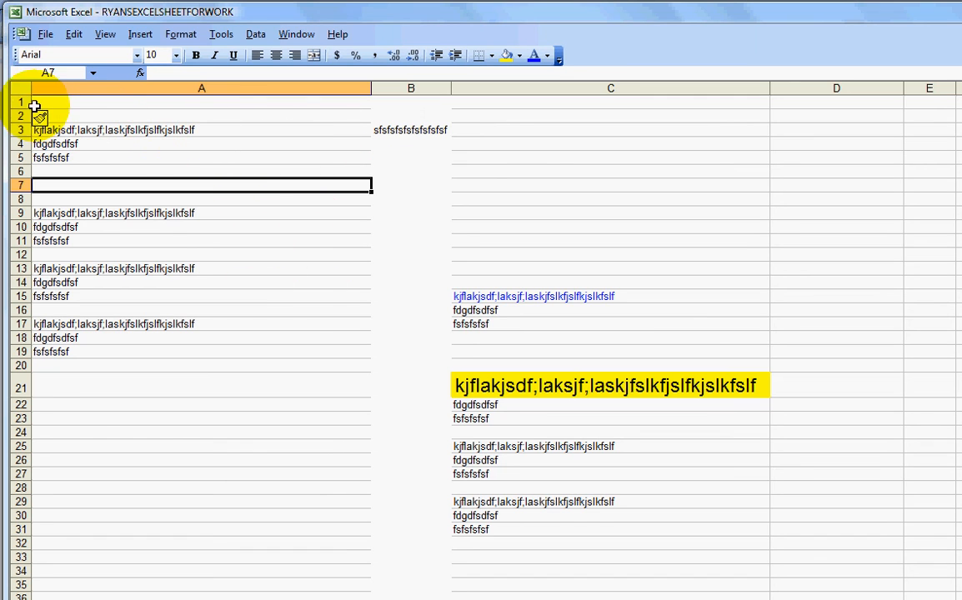
Select the two top rows and insert two more blank rows above the data
left_click_drag(20, 101, 18, 115)
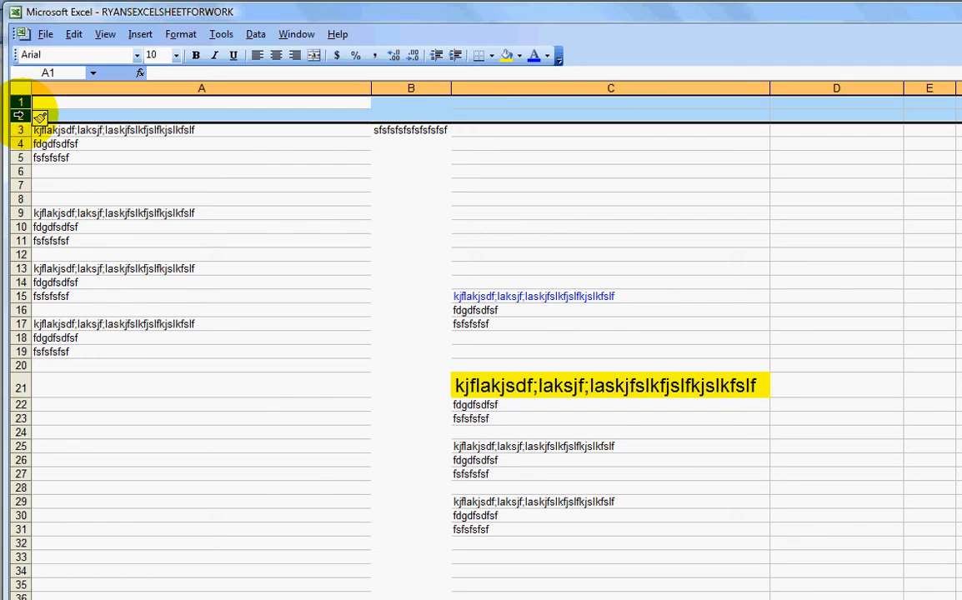
right_click(19, 115)
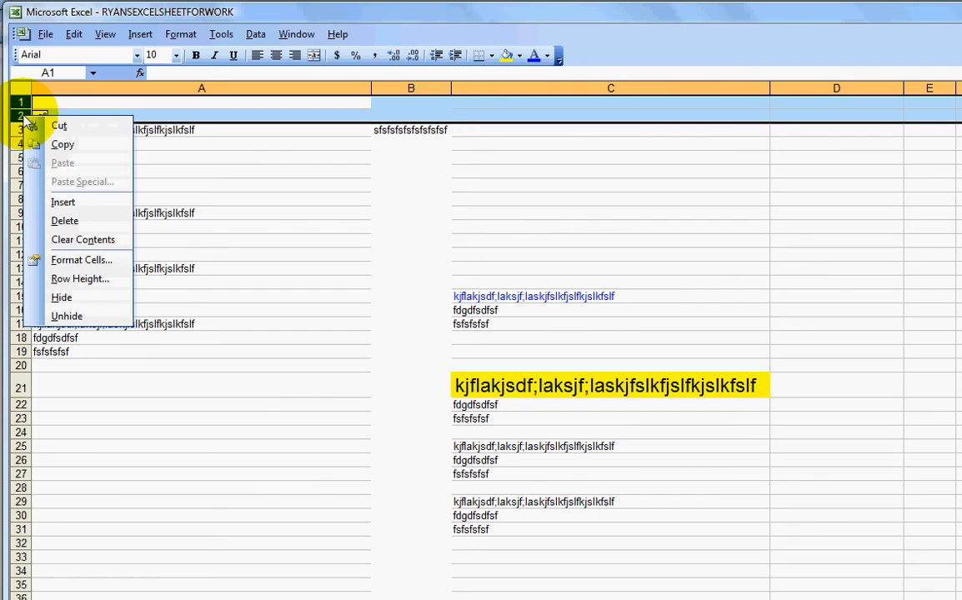
left_click(100, 210)
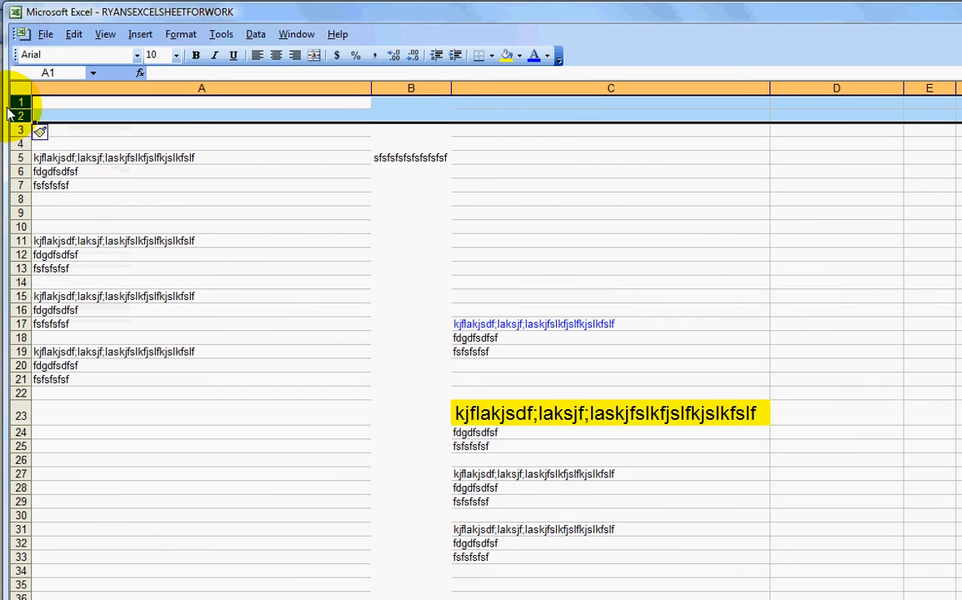
Select the four top rows and insert four more blank rows above the data
left_click_drag(19, 103, 27, 146)
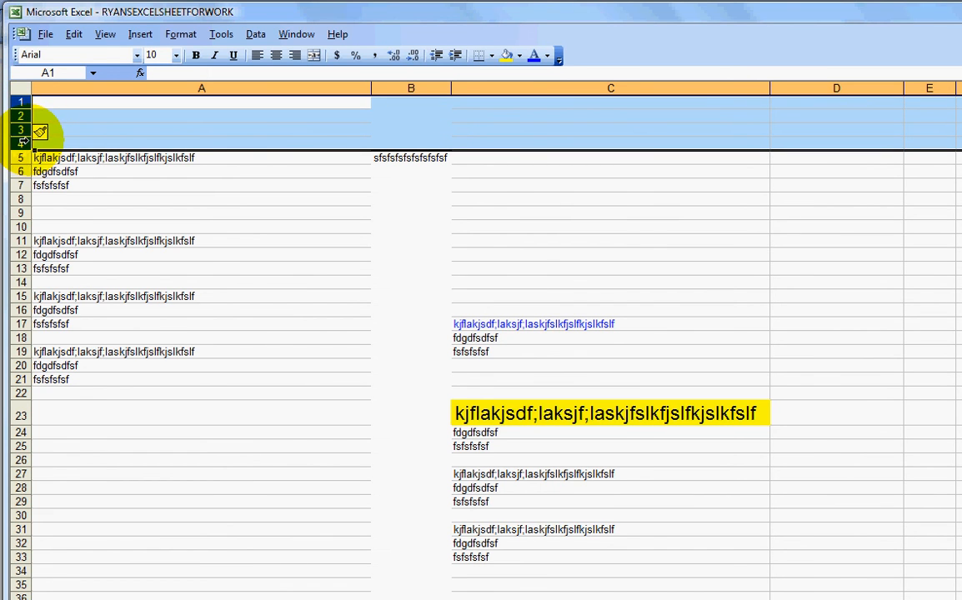
right_click(23, 142)
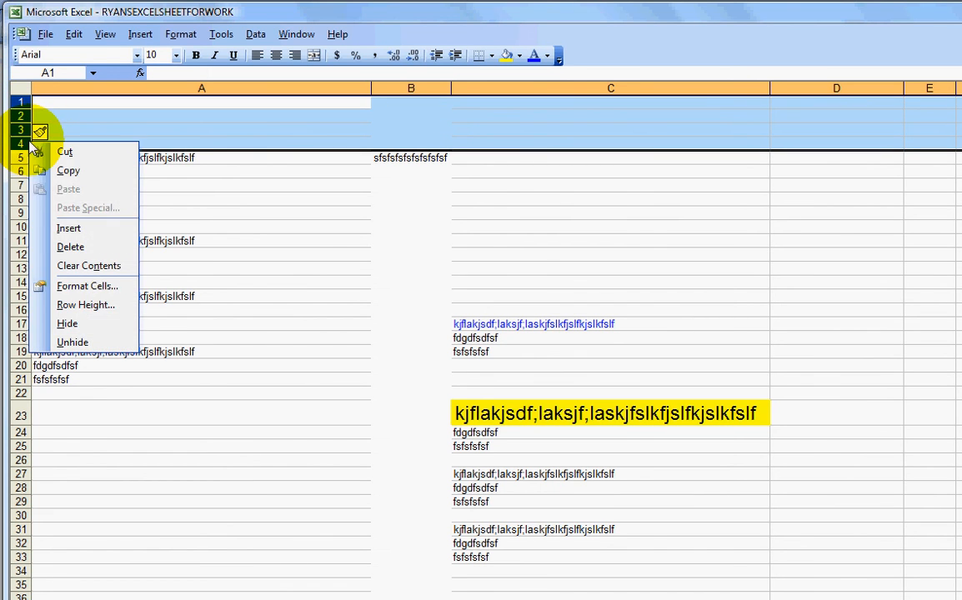
left_click(74, 228)
left_click(72, 226)
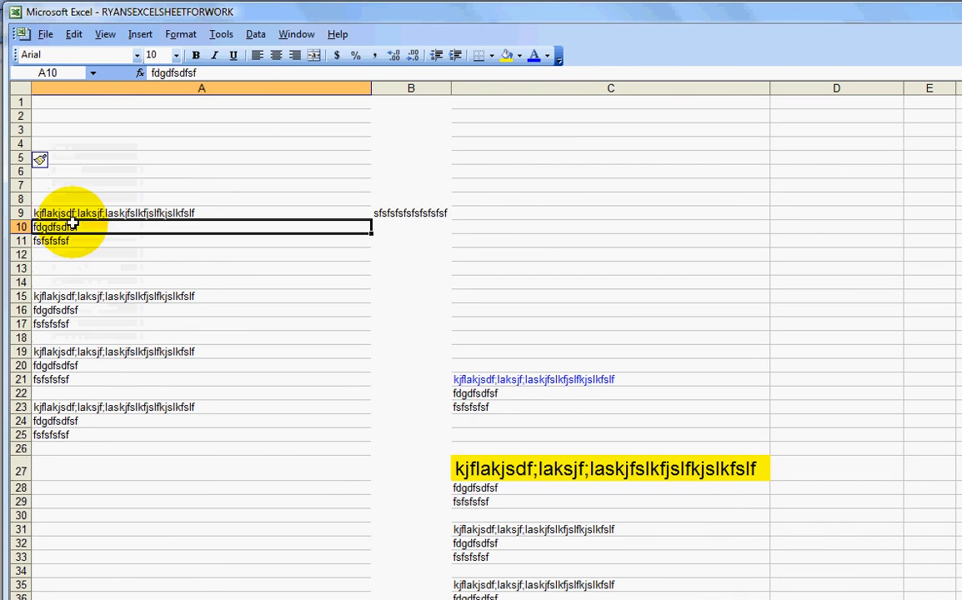
left_click(222, 287)
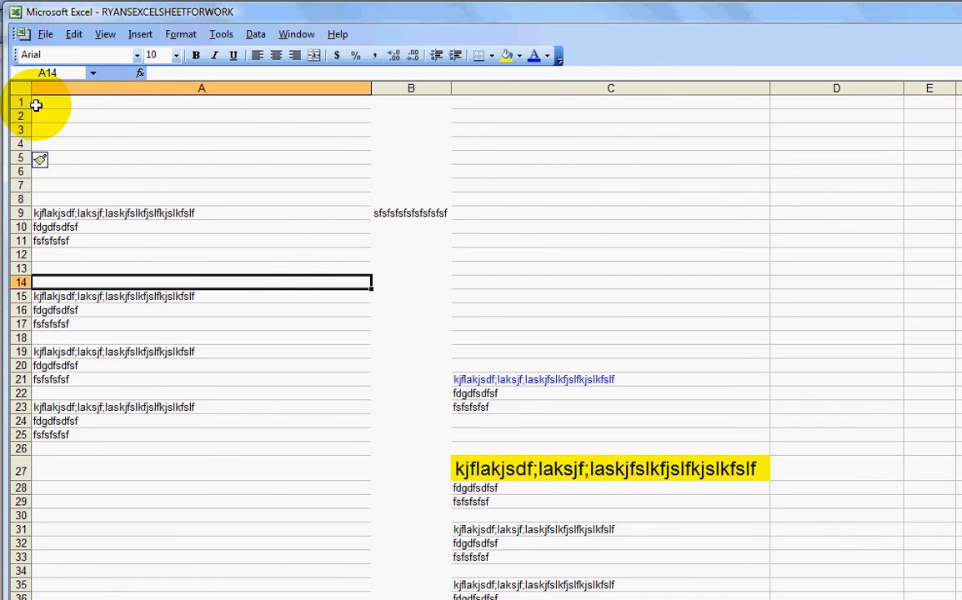
Insert a blank column at column B and narrow it to a small width
left_click(410, 86)
right_click(411, 86)
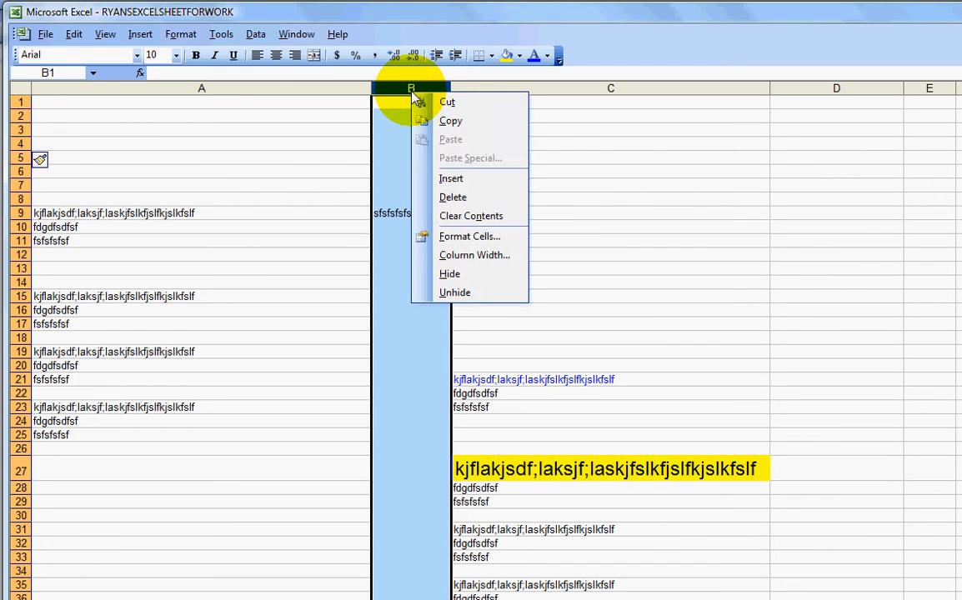
left_click(451, 180)
left_click(451, 174)
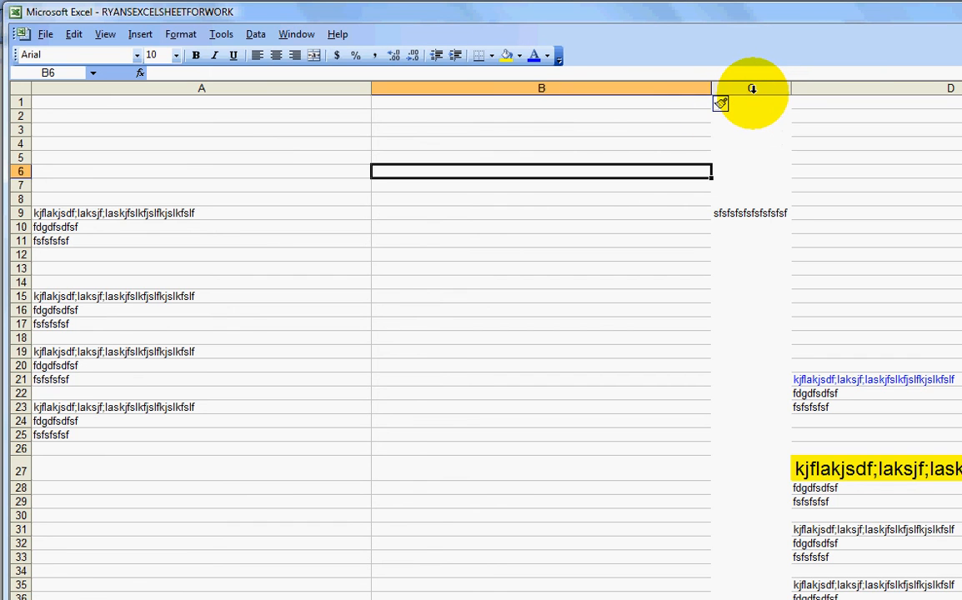
left_click_drag(712, 90, 454, 110)
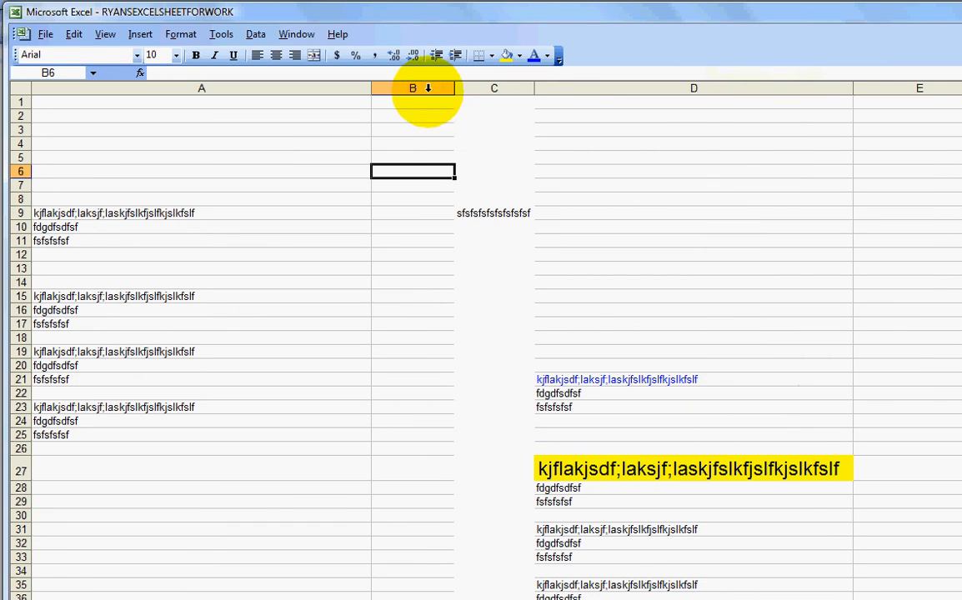
Insert another blank column at column B and narrow it to a small width
left_click(427, 88)
right_click(427, 90)
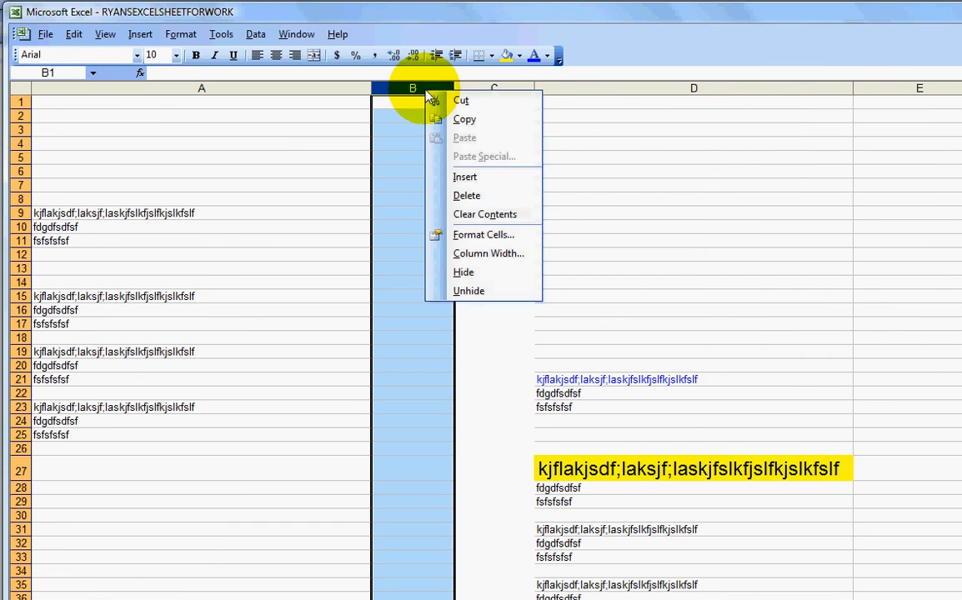
left_click(465, 178)
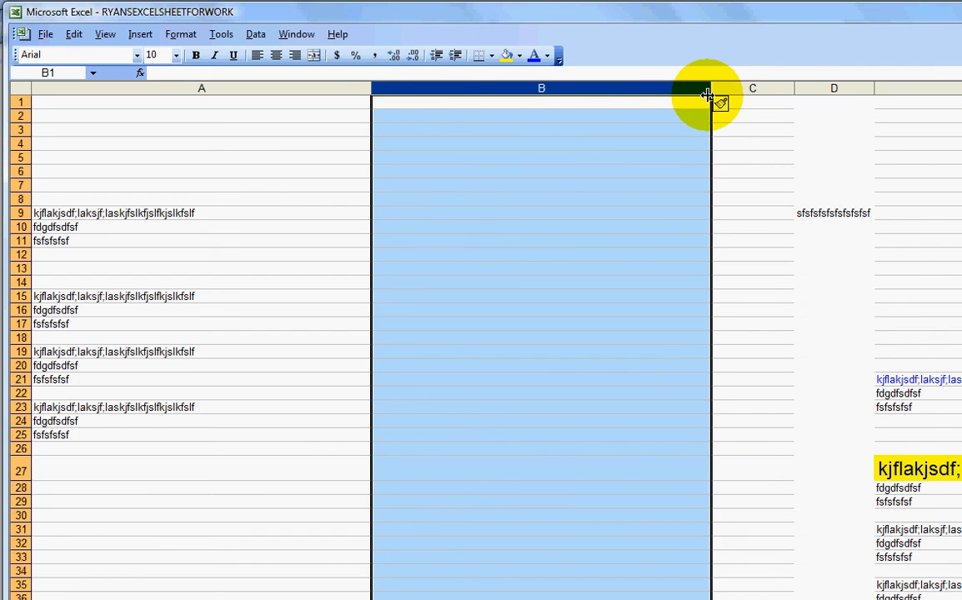
left_click_drag(709, 89, 442, 94)
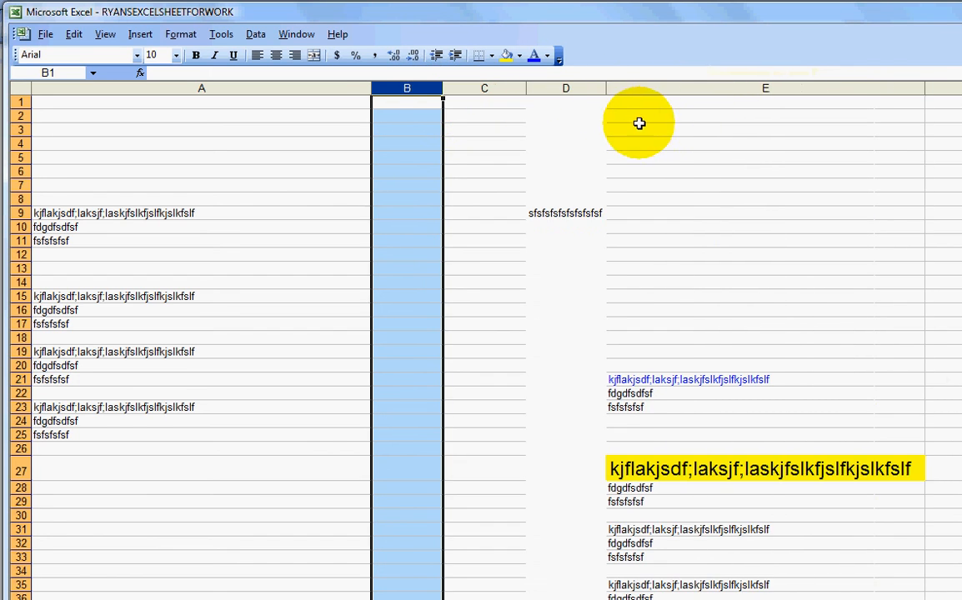
Select columns B and C, insert two more blank columns there and narrow them
left_click(560, 97)
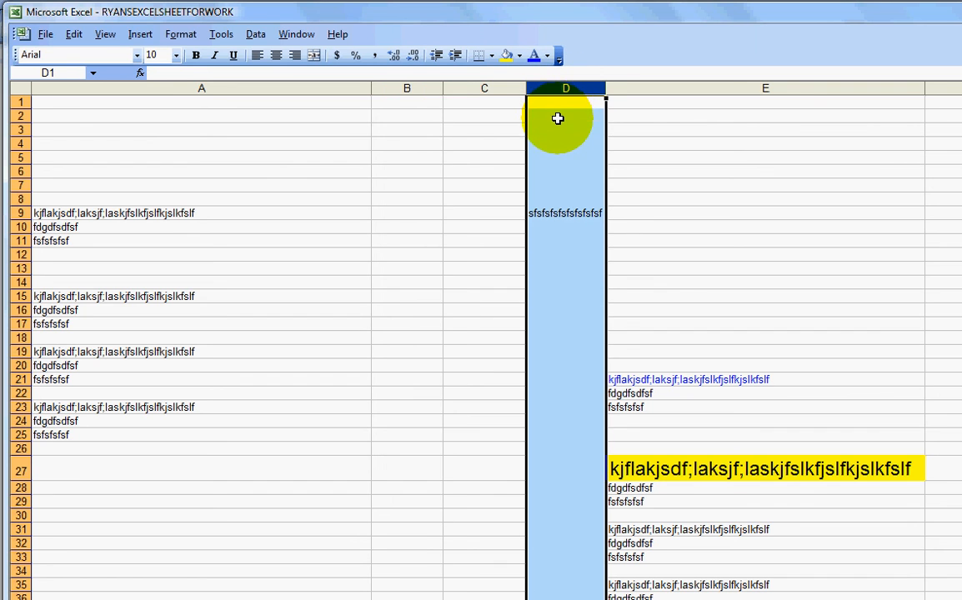
left_click_drag(436, 88, 466, 87)
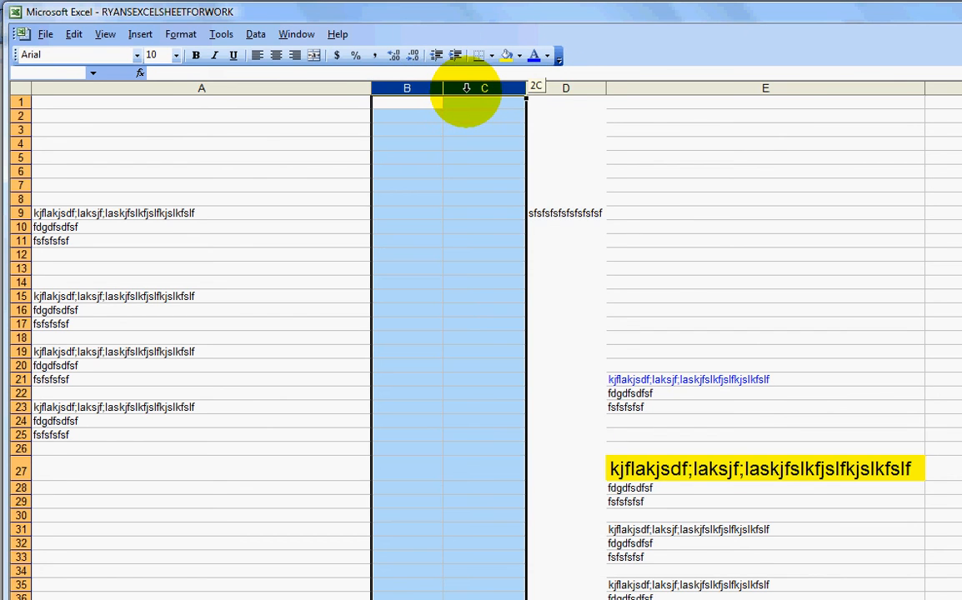
right_click(466, 90)
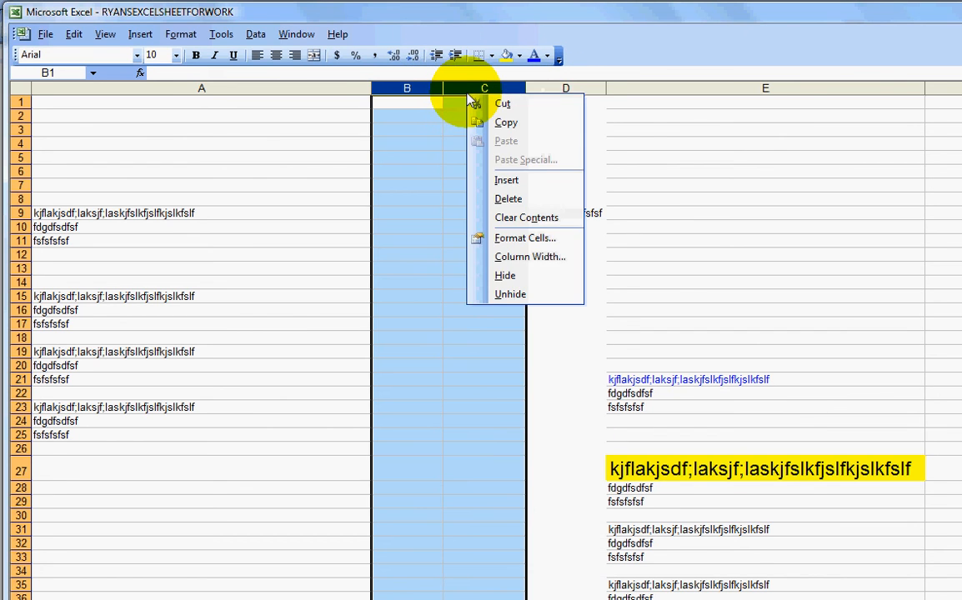
left_click(504, 181)
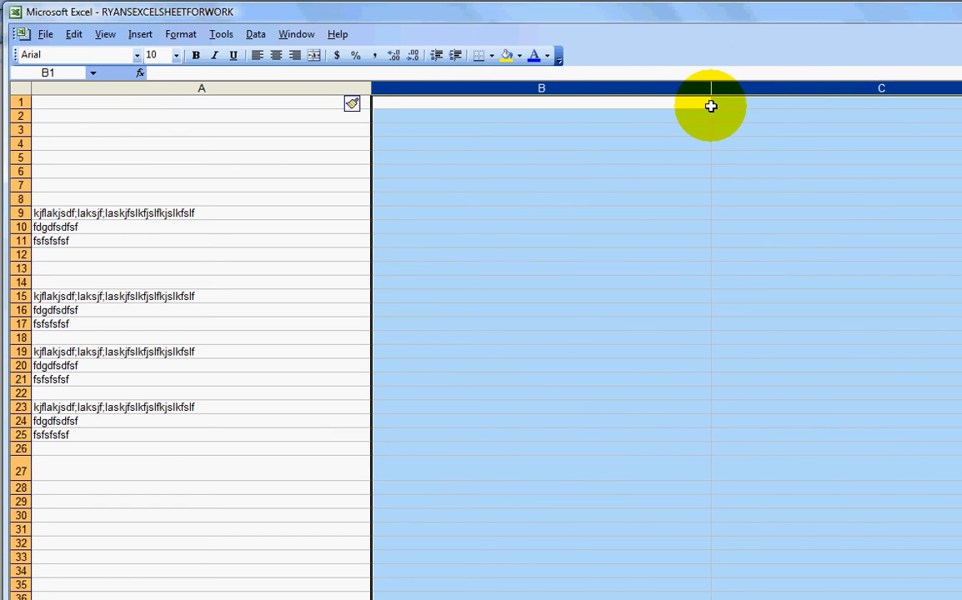
left_click_drag(713, 90, 651, 109)
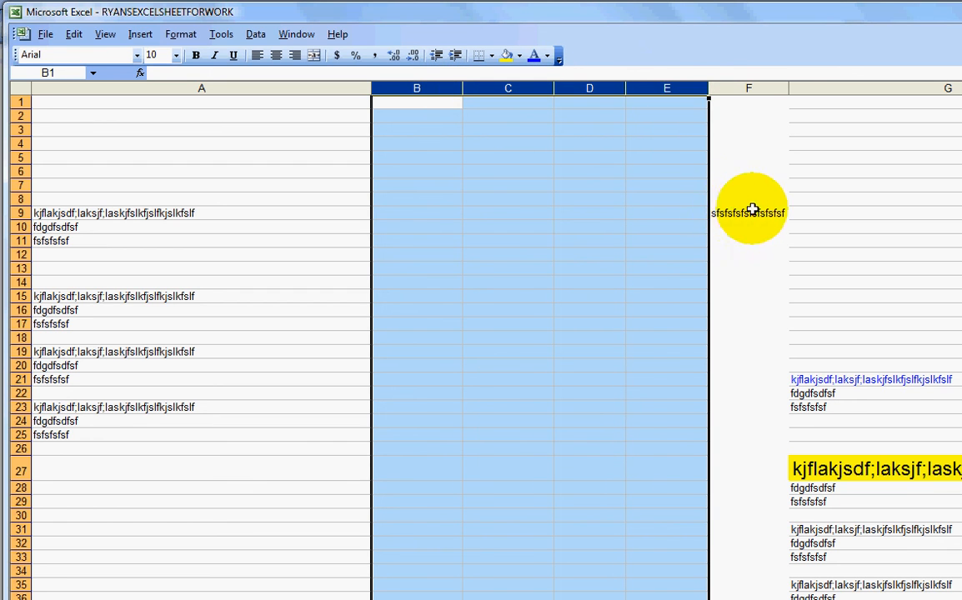
left_click(747, 89)
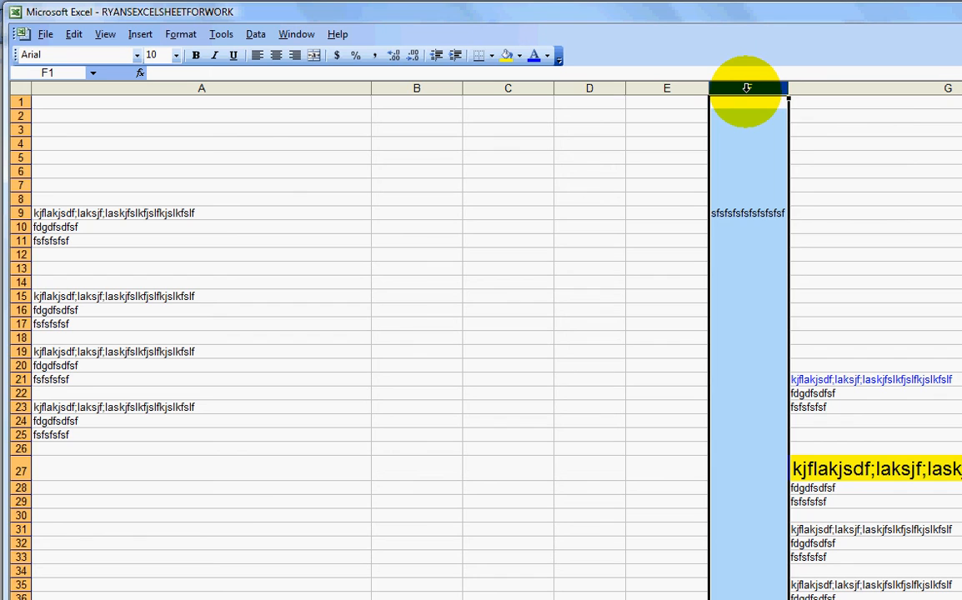
left_click(589, 200)
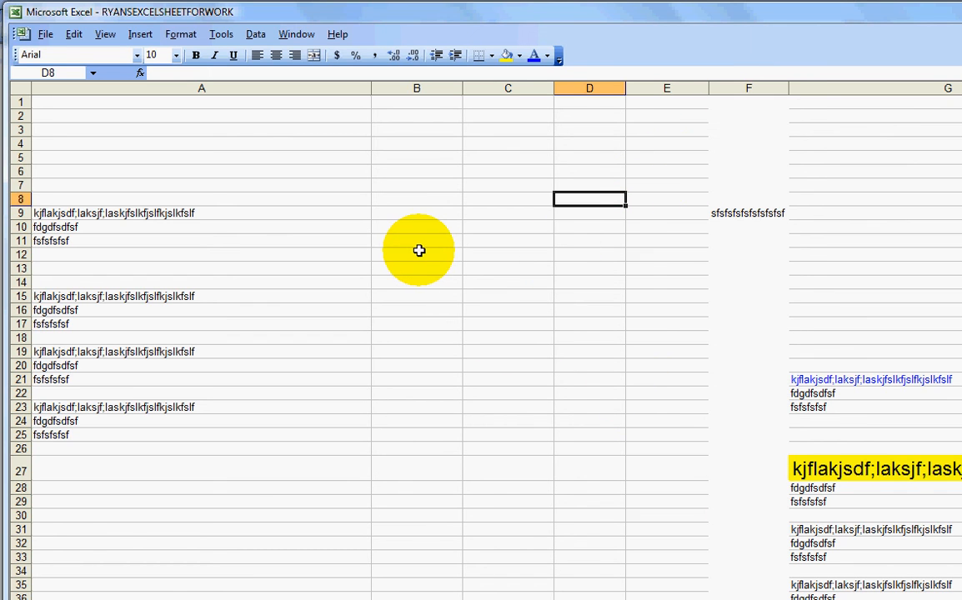